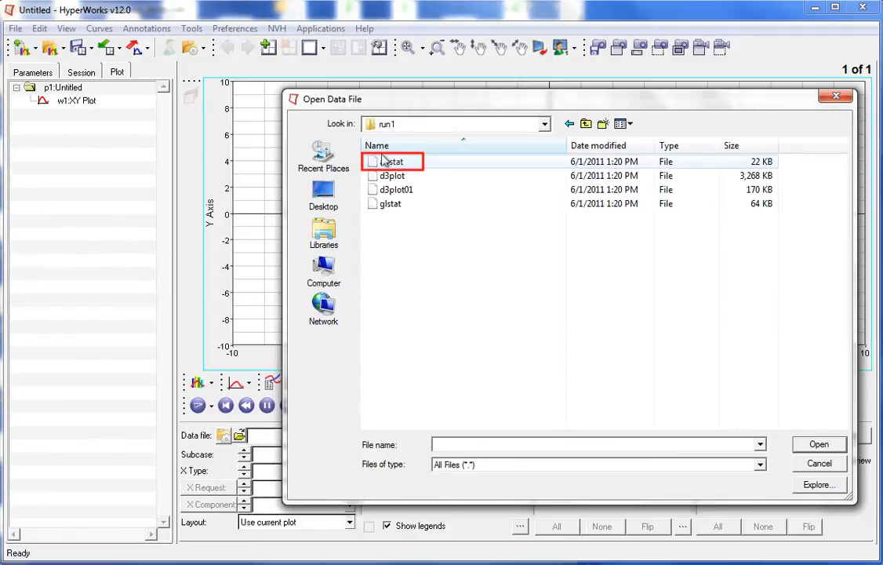
- Load the abstat data file from run1 and select the Y components Volume, Pressure, Internal Energy and dm/dt in
left_click(392, 162)
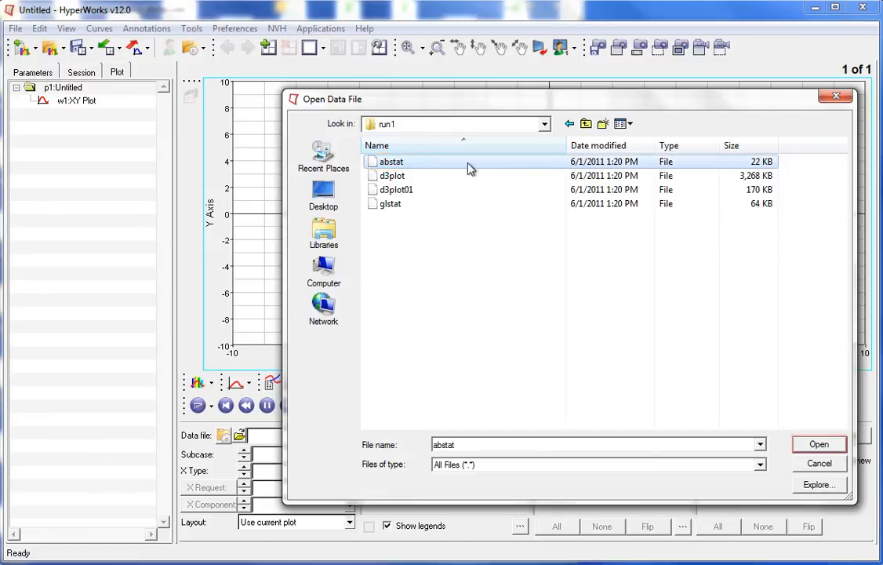
left_click(818, 444)
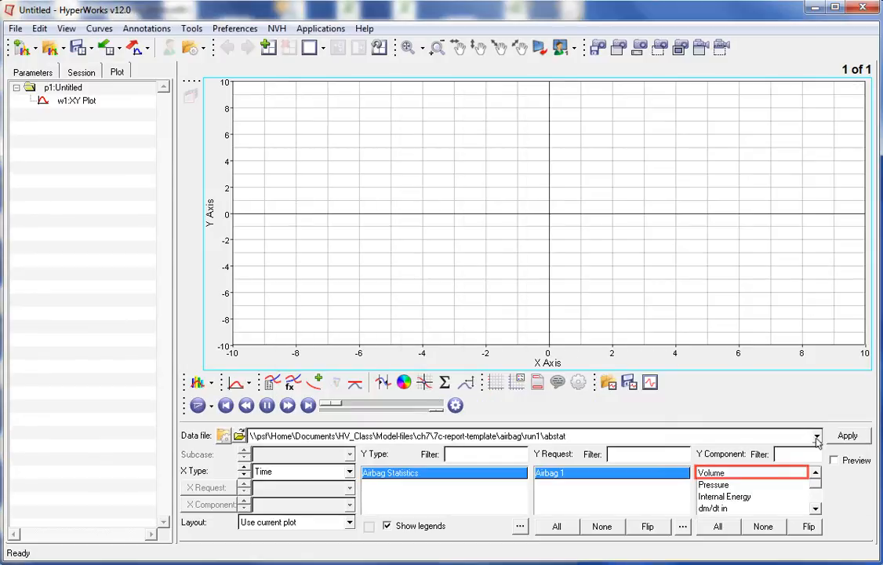
left_click(725, 471)
left_click(725, 485)
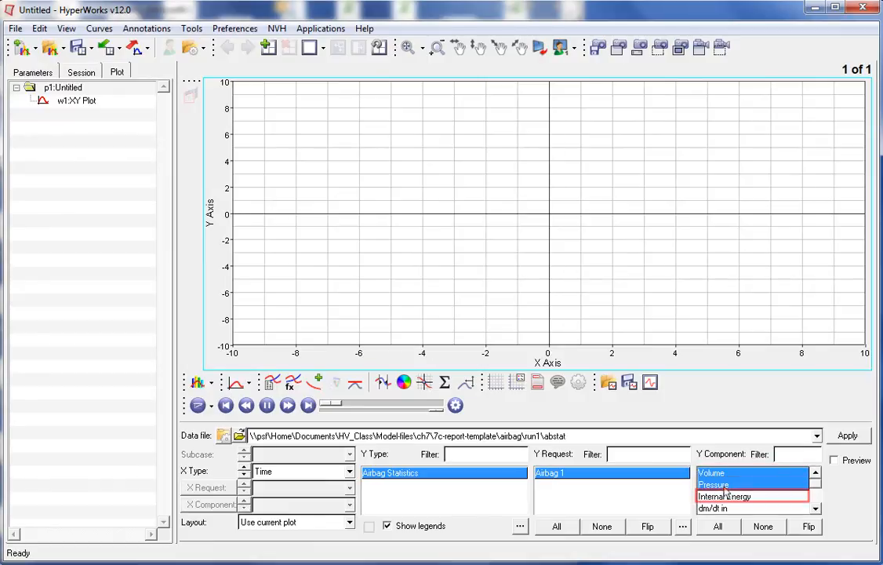
left_click(725, 496)
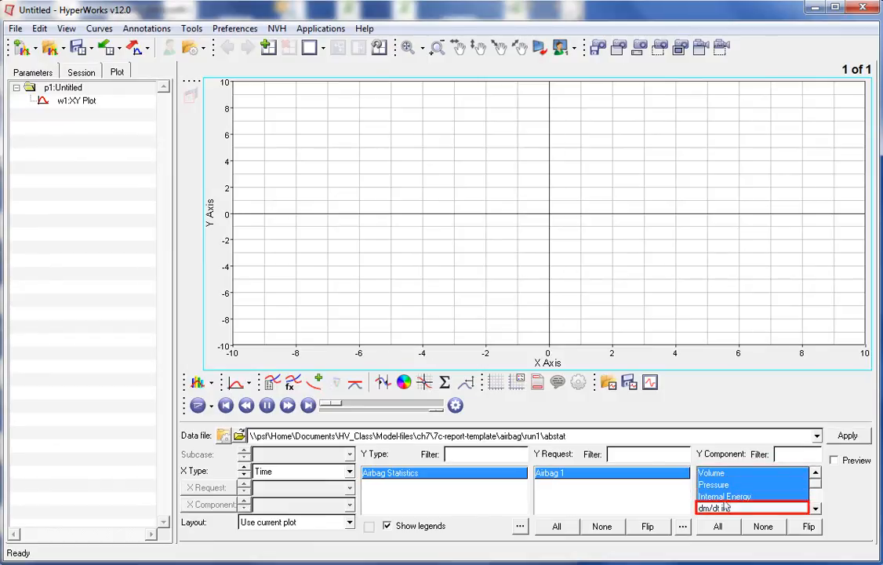
left_click(726, 508)
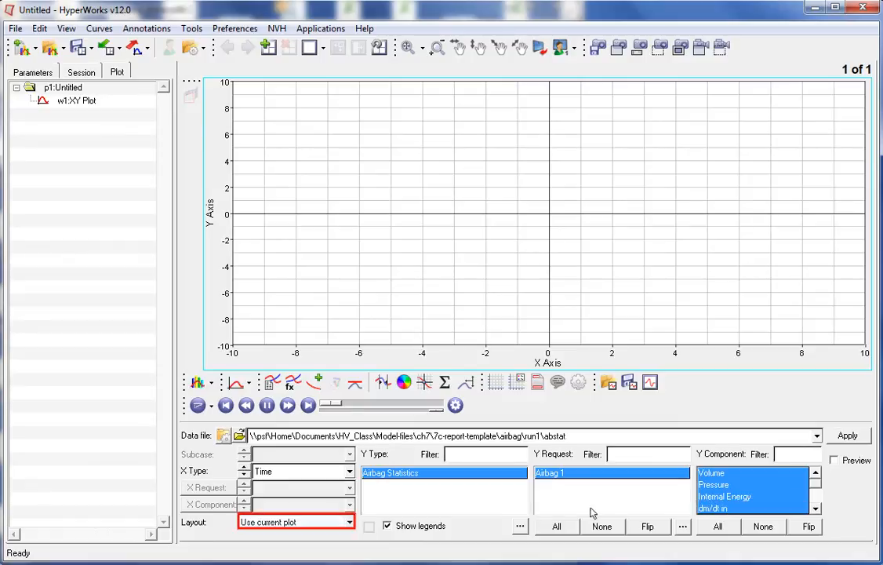
- Plot the selected airbag data with one plot per component in a two-by-two window layout
left_click(323, 523)
left_click(304, 499)
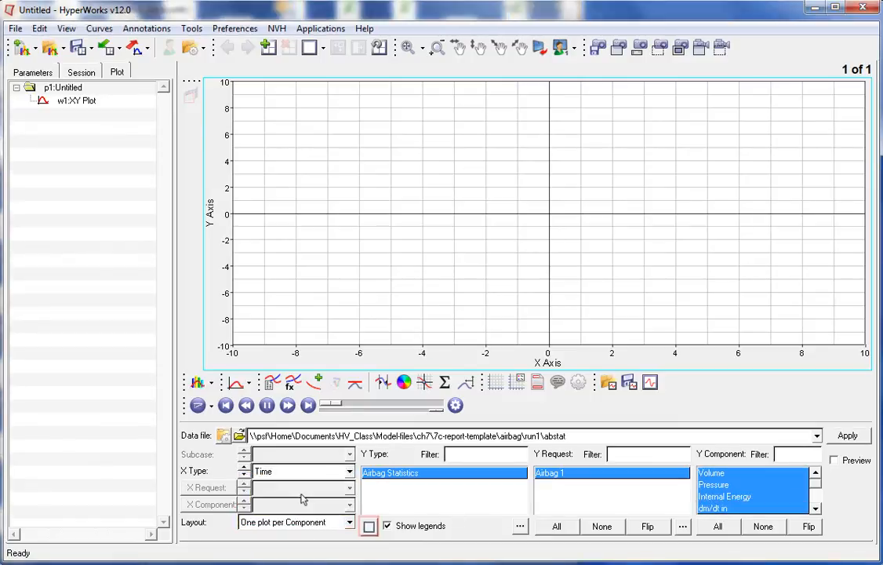
left_click(368, 525)
left_click(435, 492)
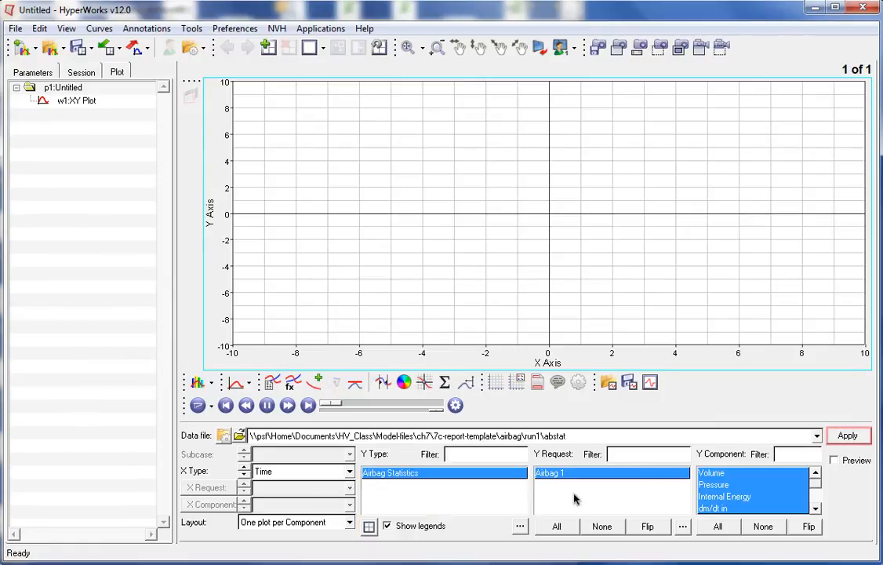
left_click(853, 439)
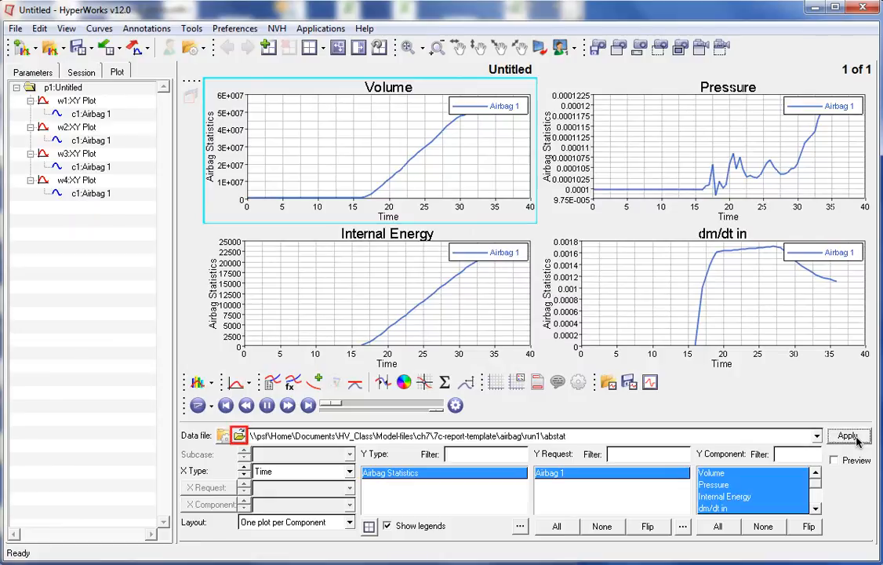
- Load the glstat data file and select Y type Energy, requests Kinetic Energy and Internal Energy, and component Energy
left_click(240, 436)
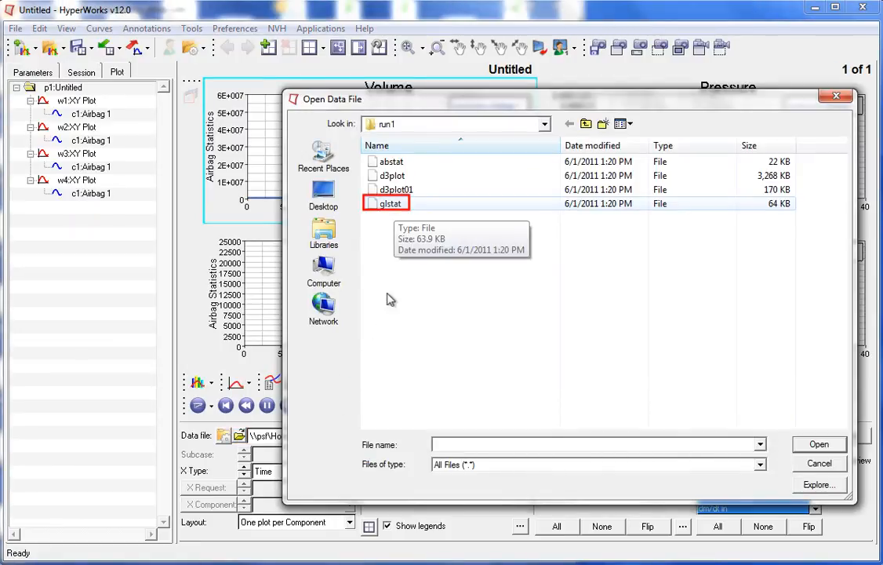
left_click(509, 207)
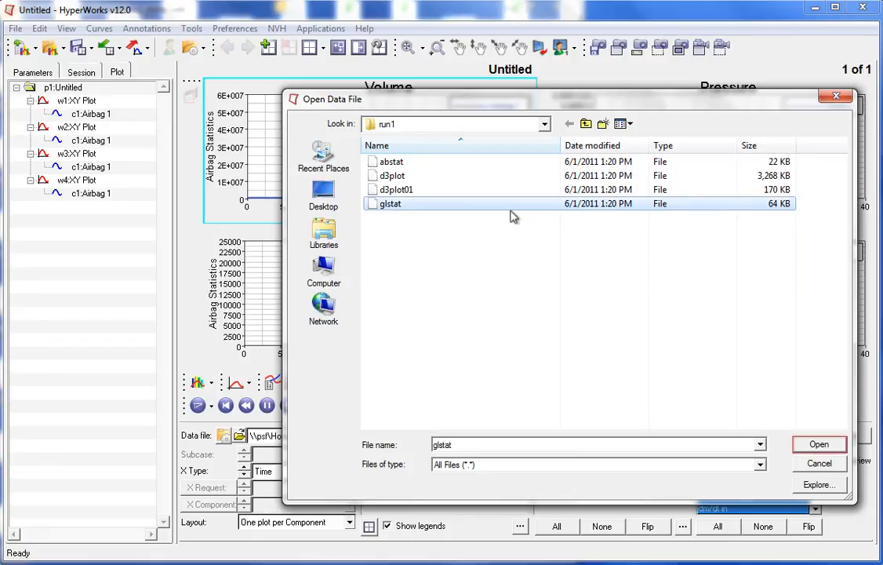
left_click(819, 444)
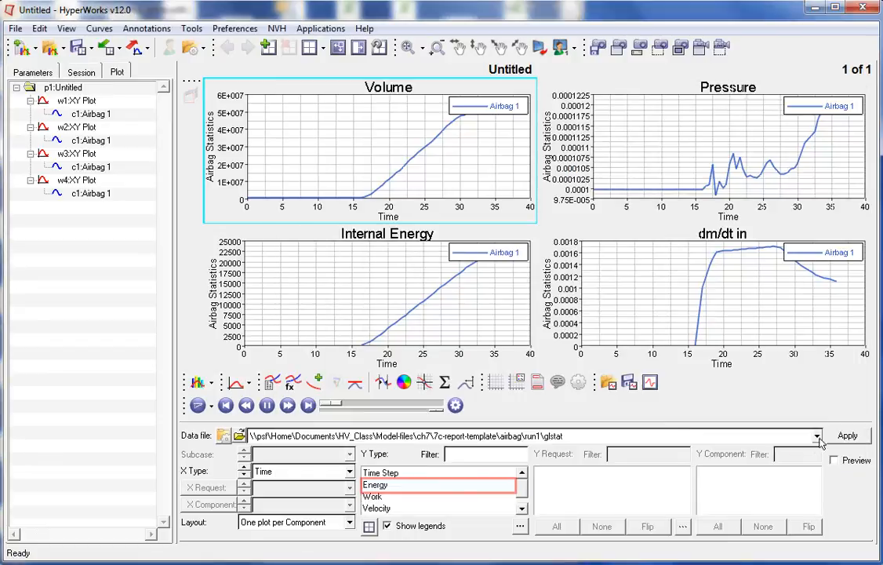
left_click(433, 489)
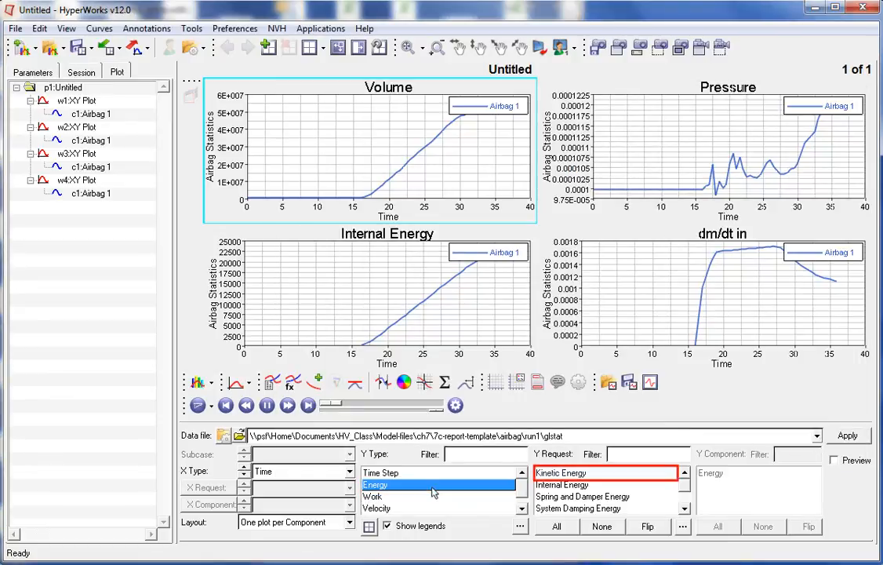
left_click(565, 473)
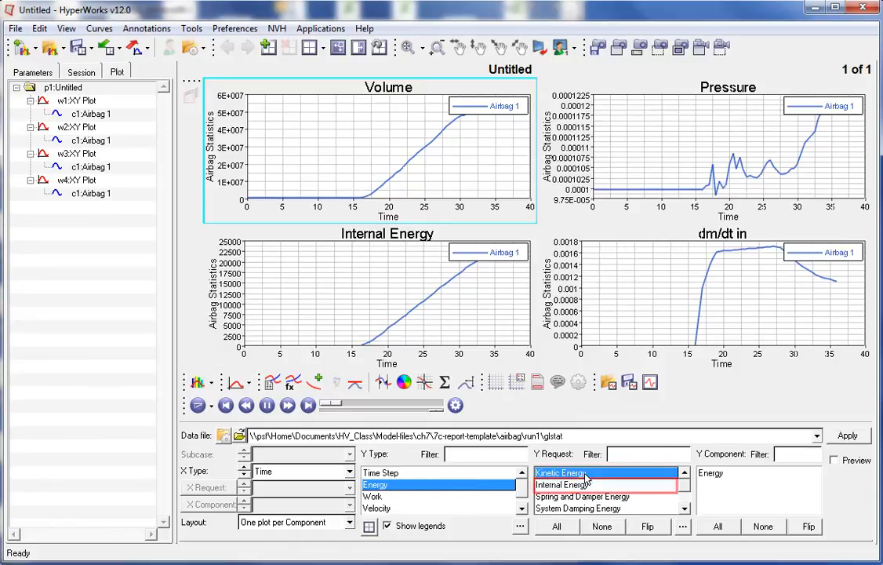
left_click(581, 484, "ctrl")
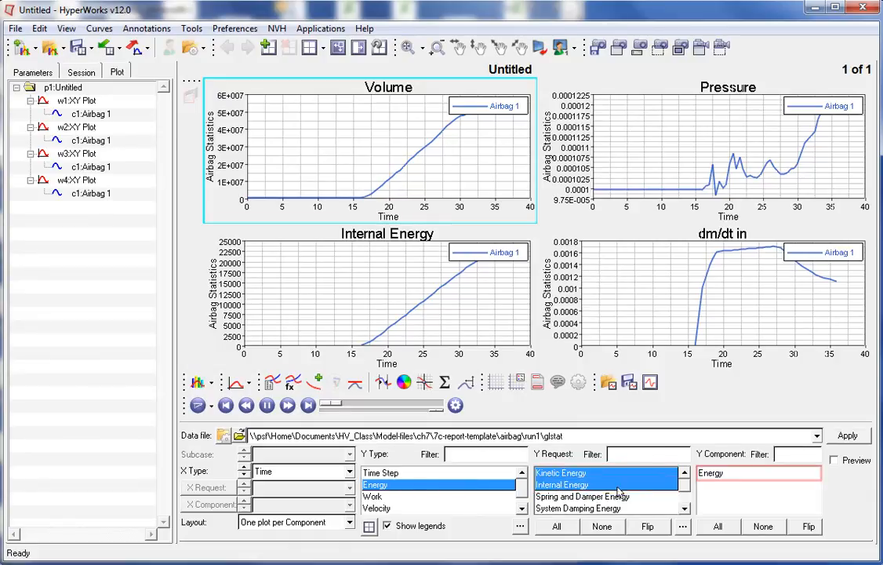
left_click(708, 476)
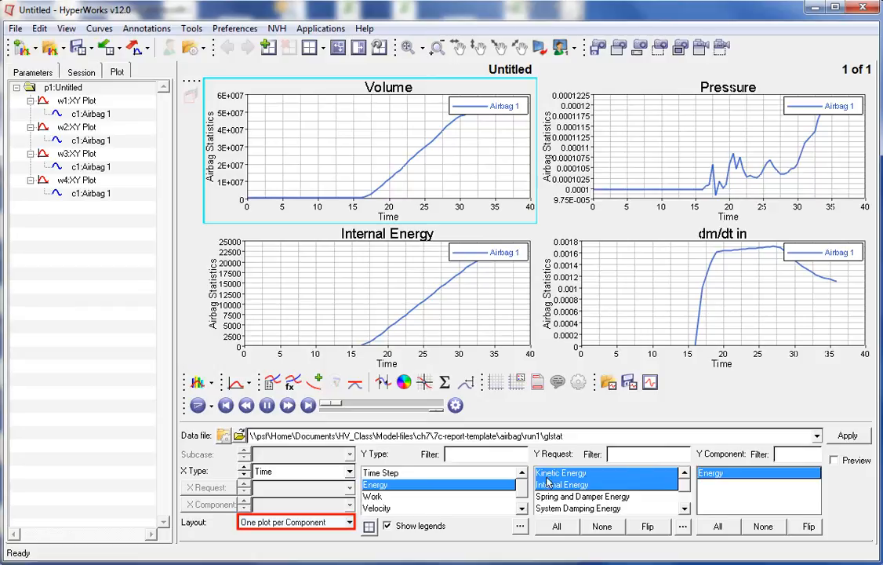
- Plot the selected energy data with one plot per request in a layout of two side-by-side windows
left_click(310, 523)
left_click(310, 487)
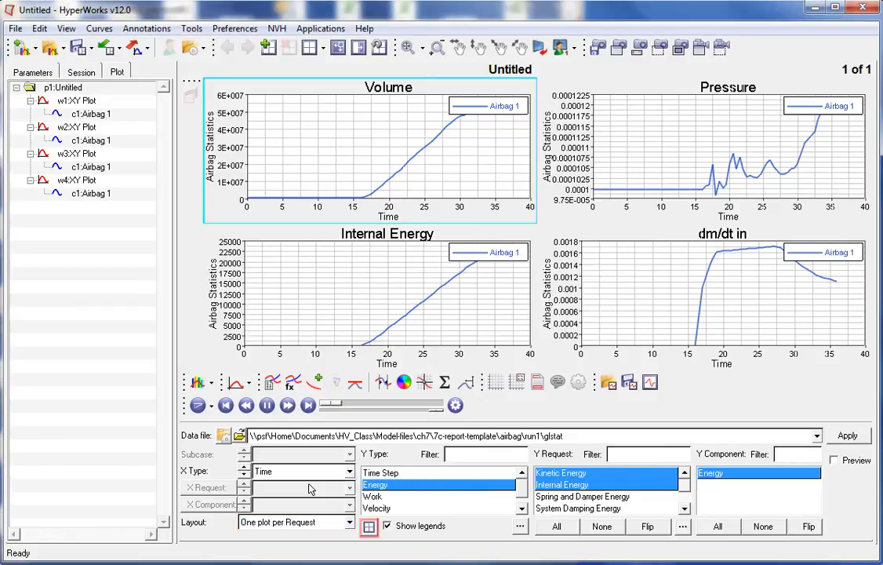
left_click(370, 528)
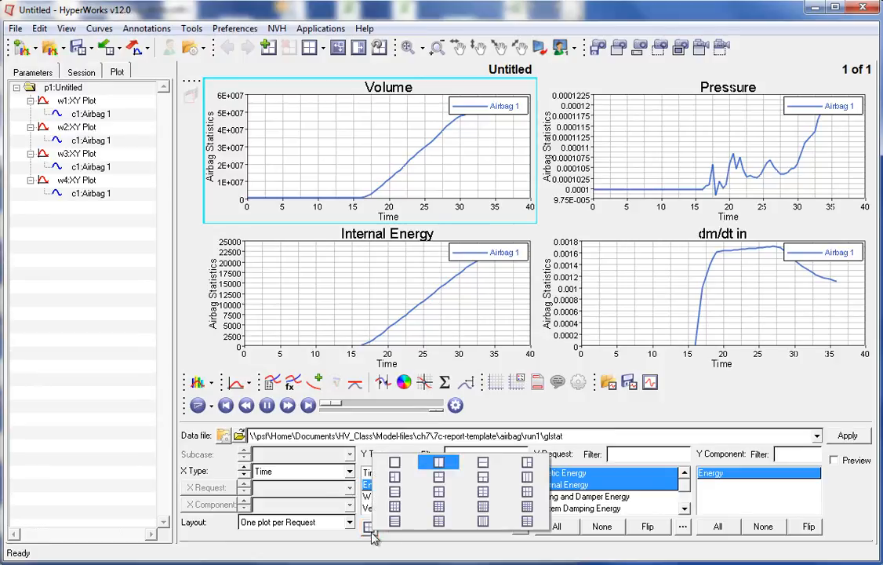
left_click(438, 466)
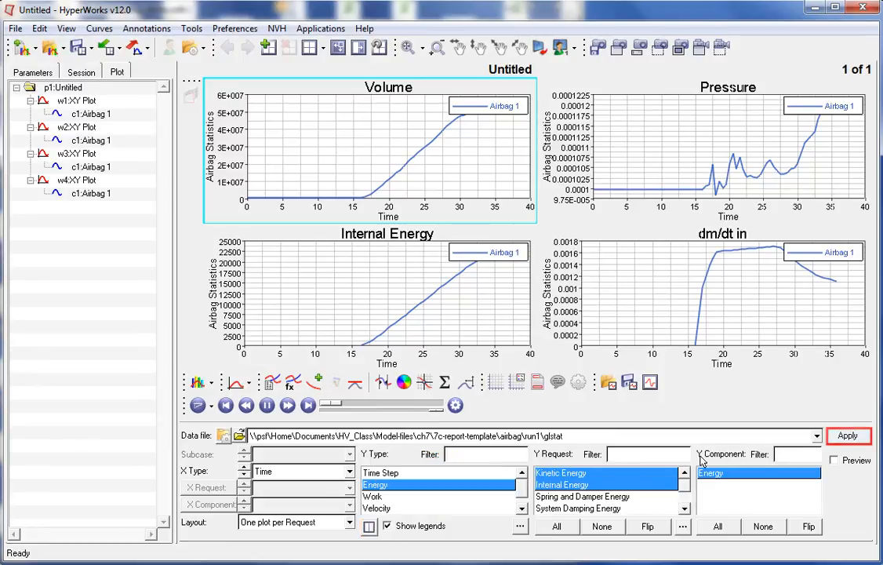
left_click(848, 439)
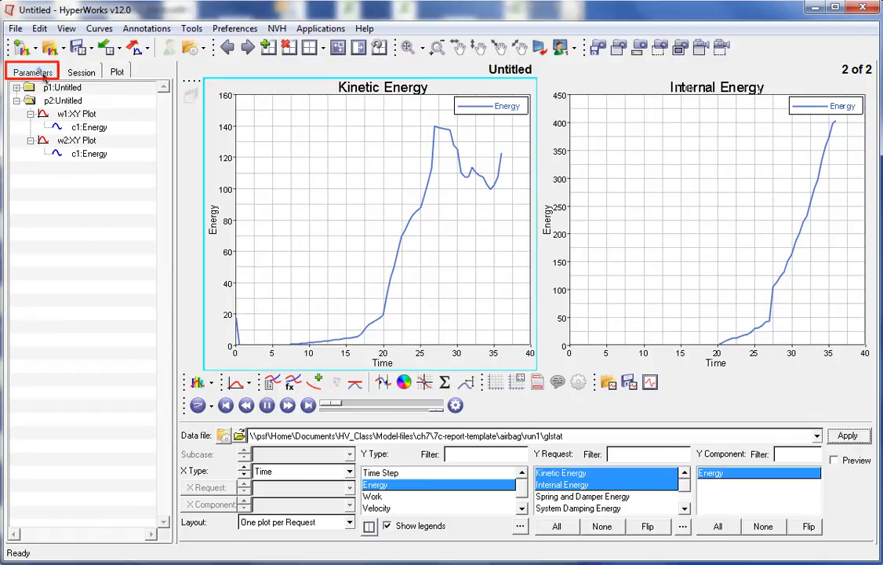
- Show the session's parameter tree and expand page p1 down to the curves of plots w1 and w2
left_click(43, 73)
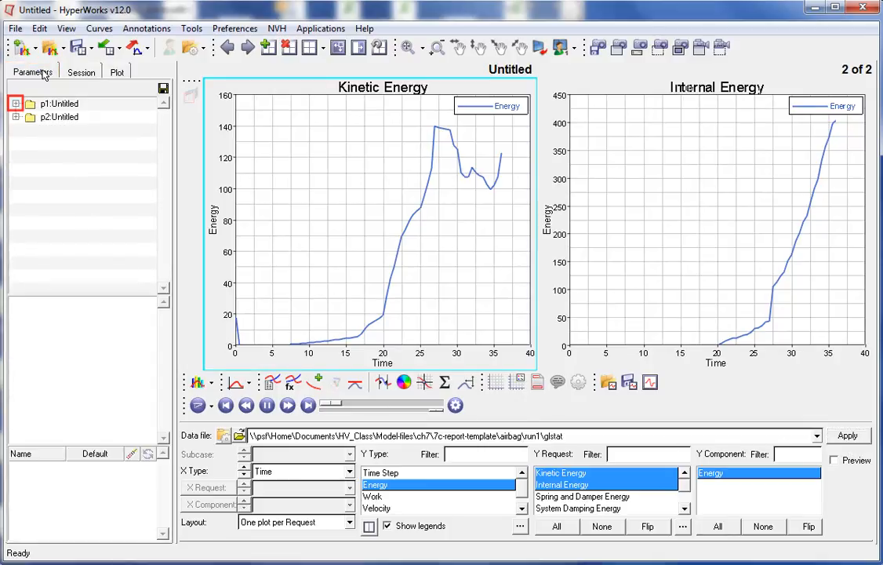
left_click(15, 103)
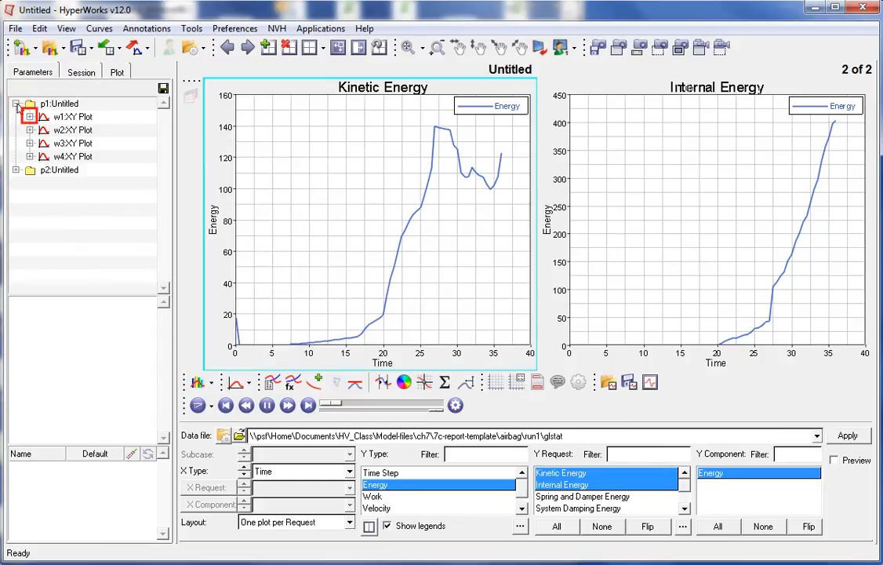
left_click(29, 116)
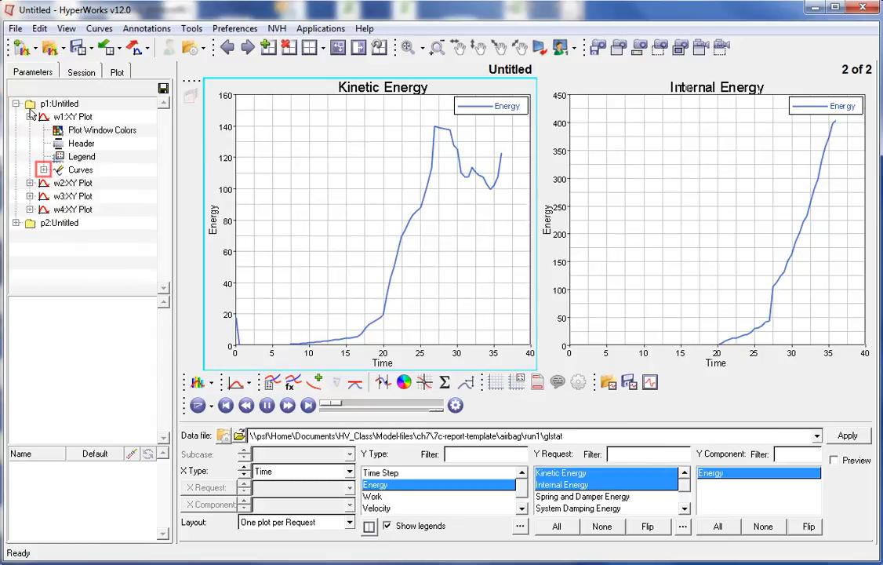
left_click(43, 170)
left_click(29, 196)
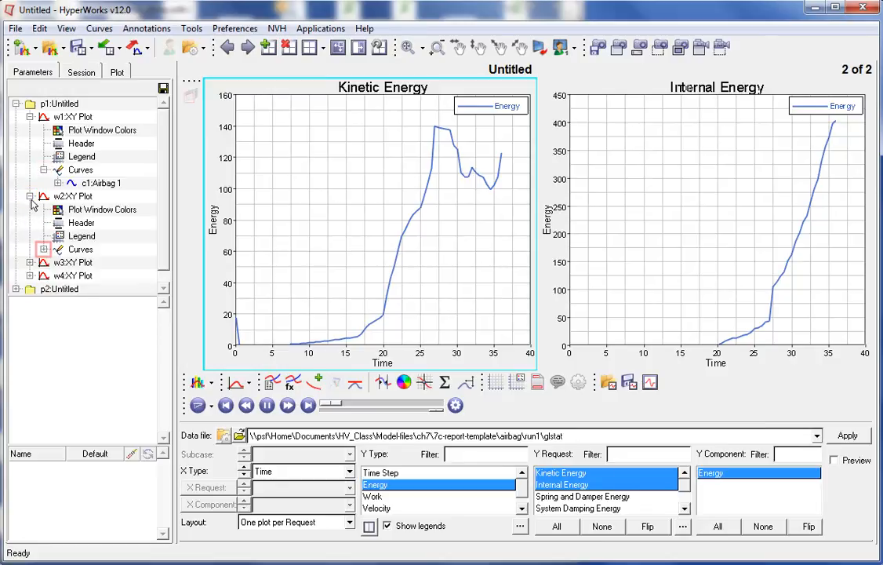
left_click(43, 248)
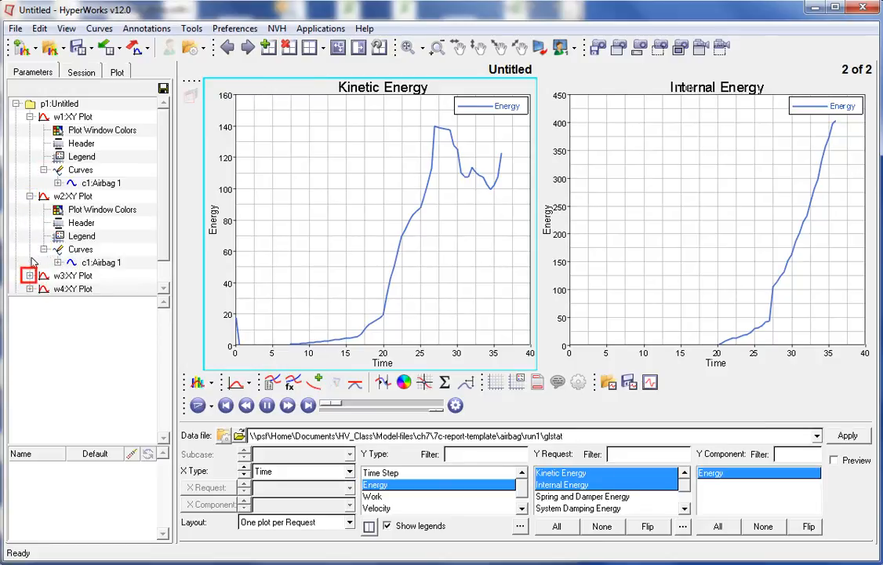
- Expand plots w3 and w4 of page p1 down to their curves and enlarge the tree area
left_click(29, 276)
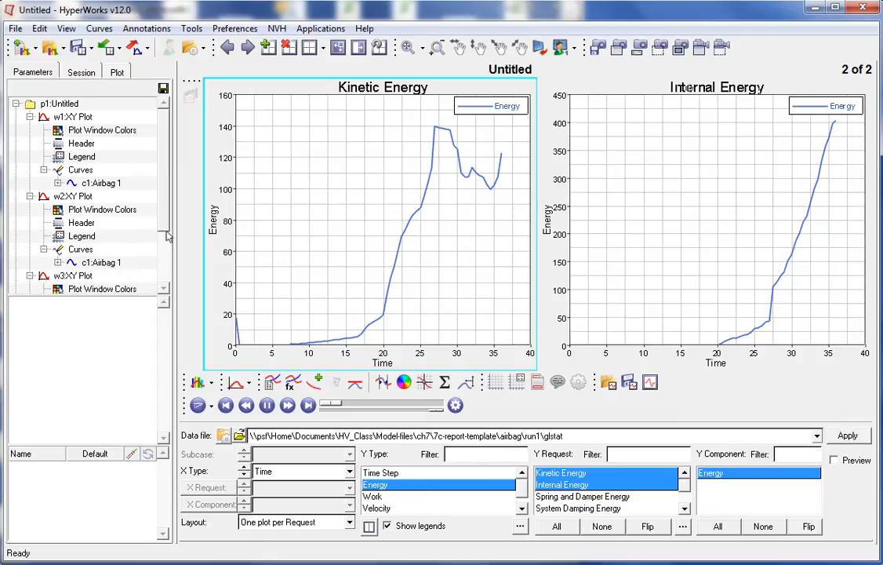
scroll(169, 228, "down", 2)
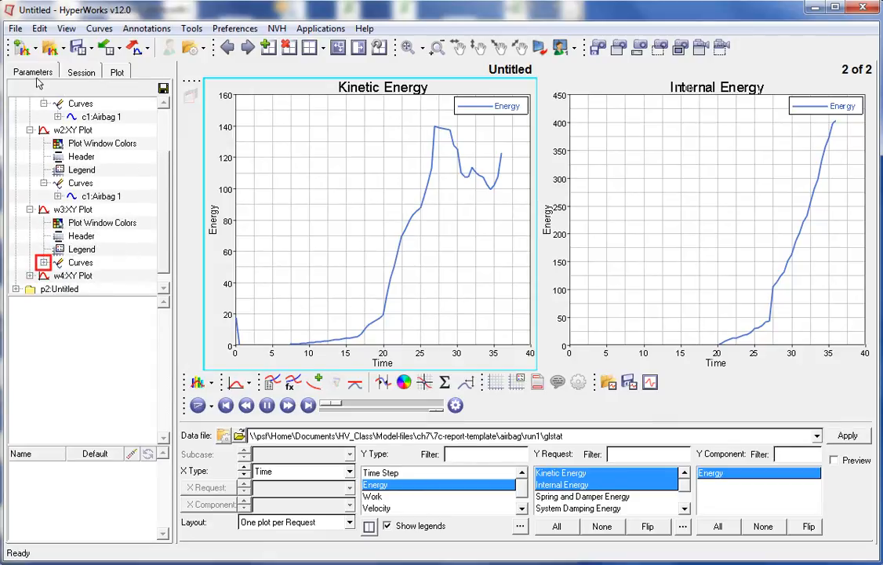
left_click(44, 262)
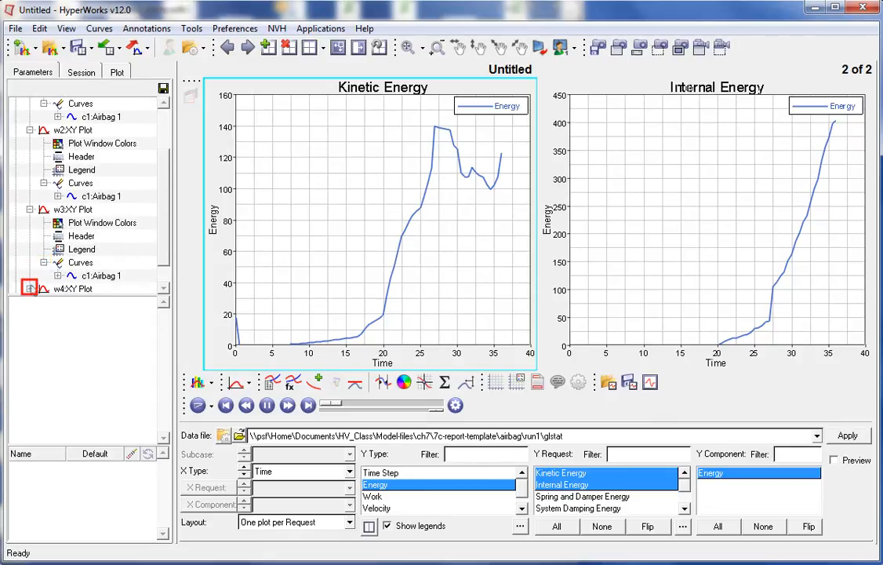
left_click(29, 289)
scroll(149, 202, "down", 2)
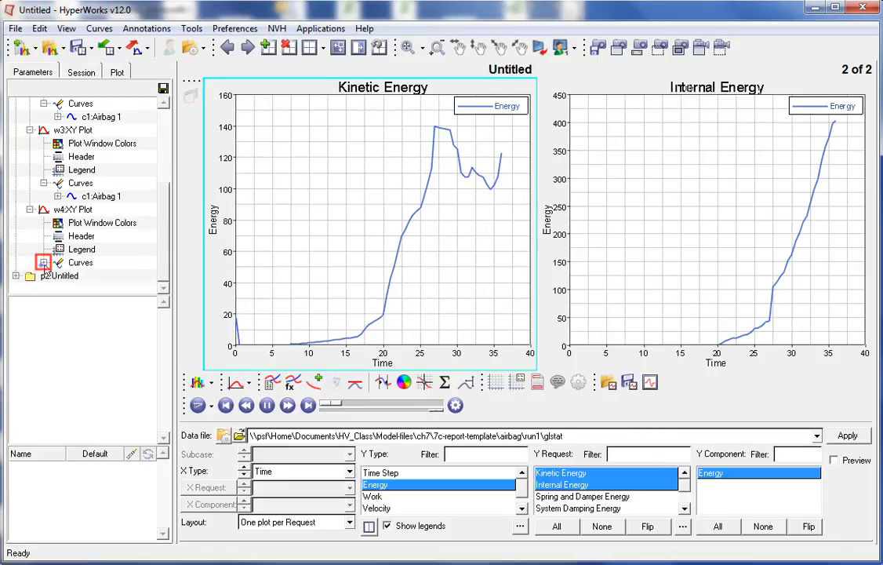
left_click(44, 263)
left_click_drag(128, 302, 132, 409)
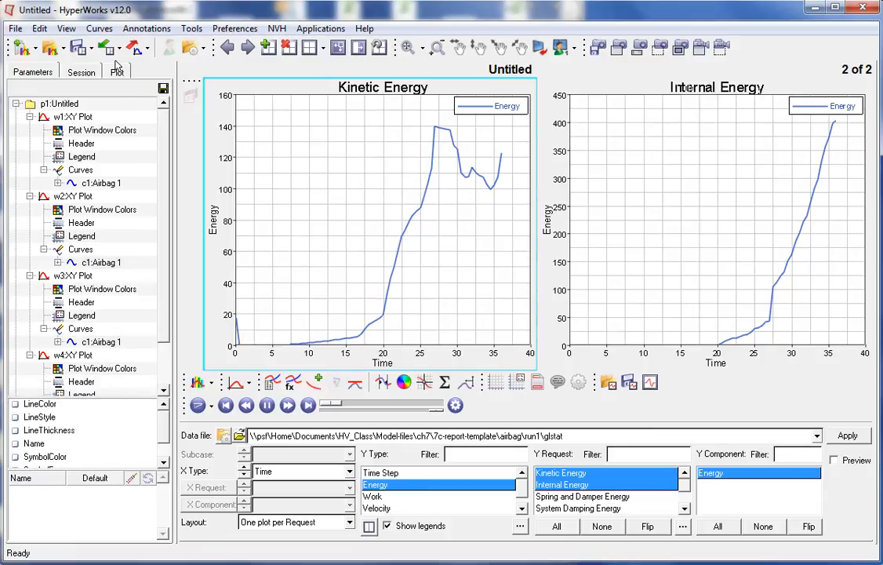
- Parameterize LineColor, LineStyle and Name for the Airbag 1 curves of all four plots on page p1
scroll(165, 313, "down", 2)
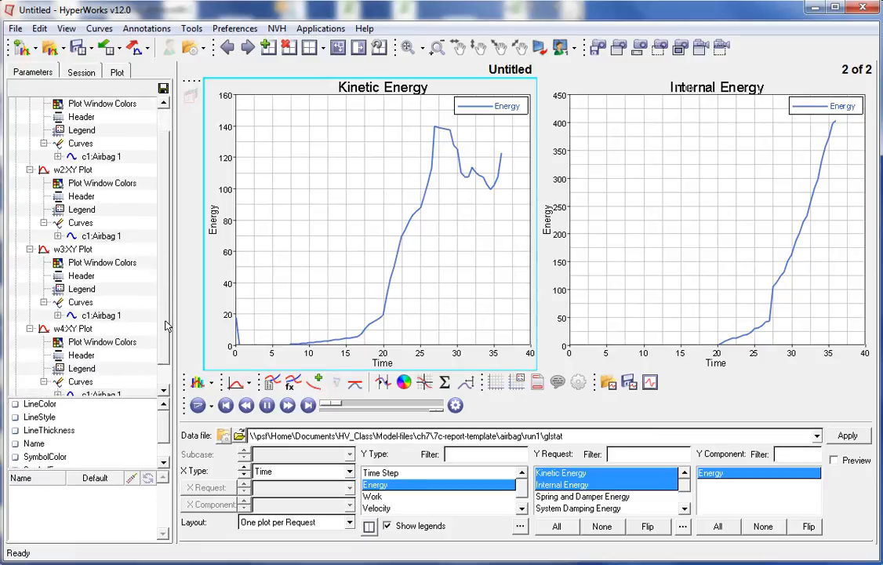
scroll(167, 331, "down", 1)
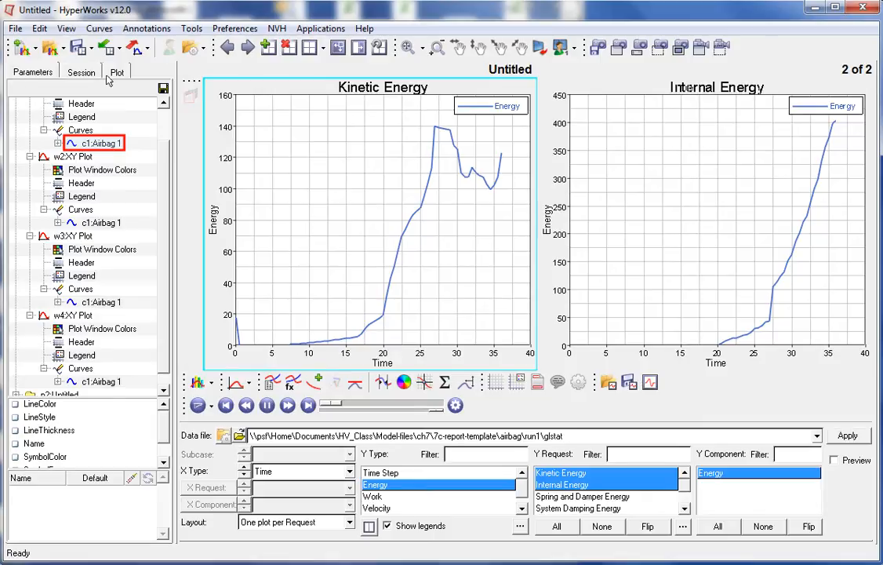
left_click(102, 143)
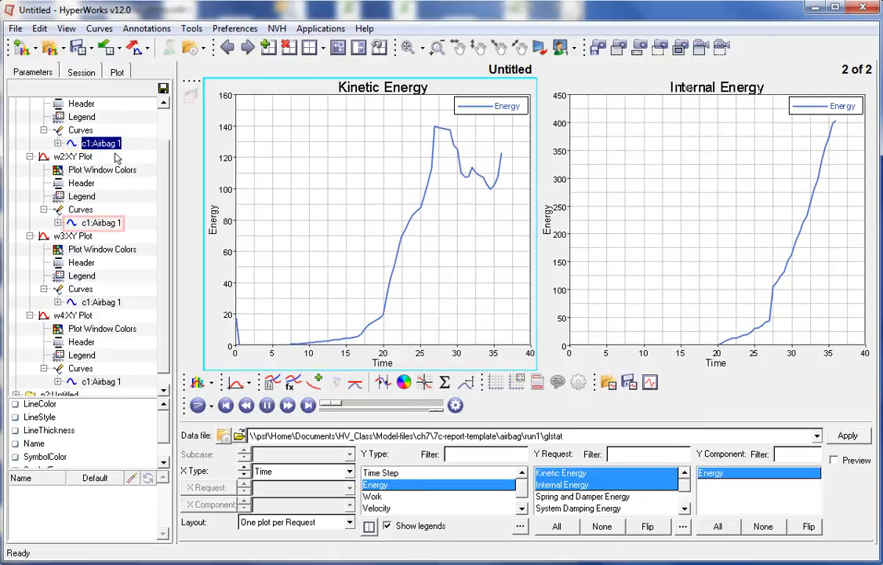
left_click(114, 224, "ctrl")
left_click(110, 301, "ctrl")
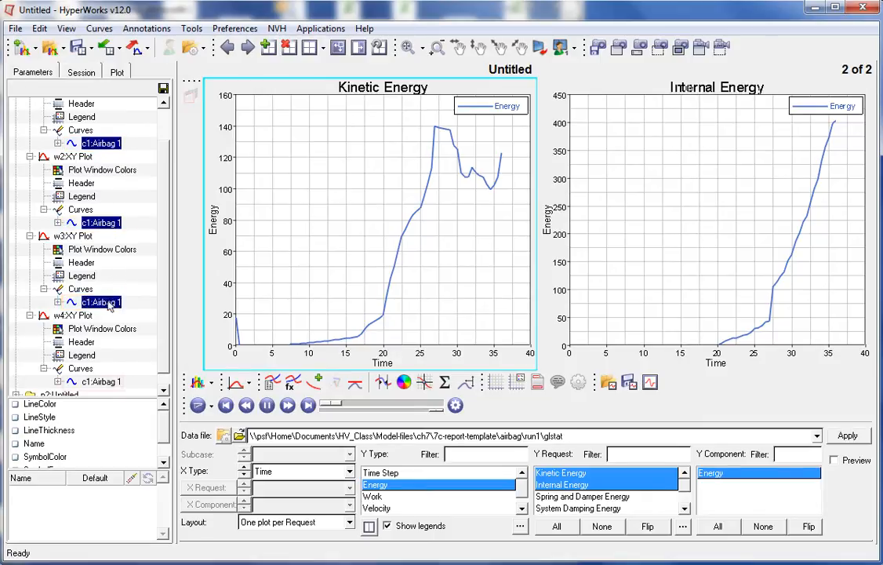
left_click(108, 382, "ctrl")
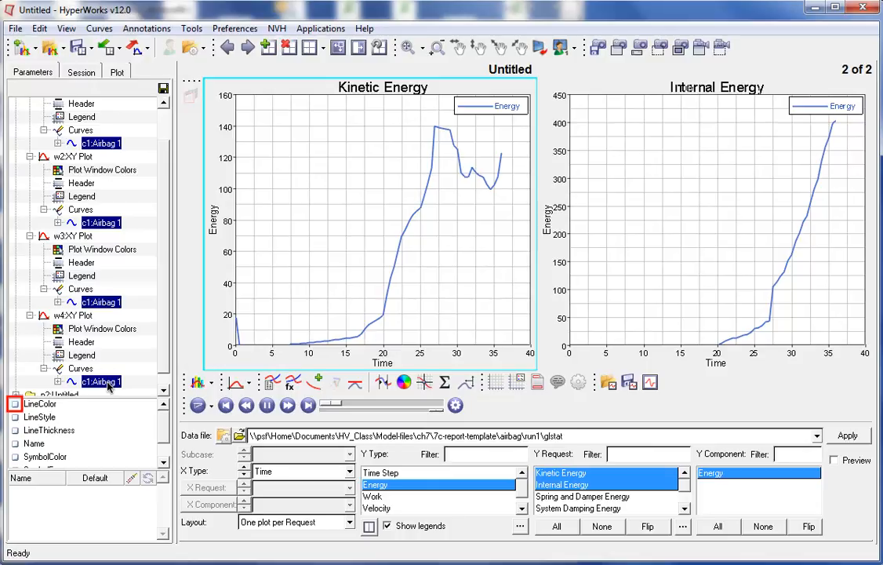
left_click(15, 404)
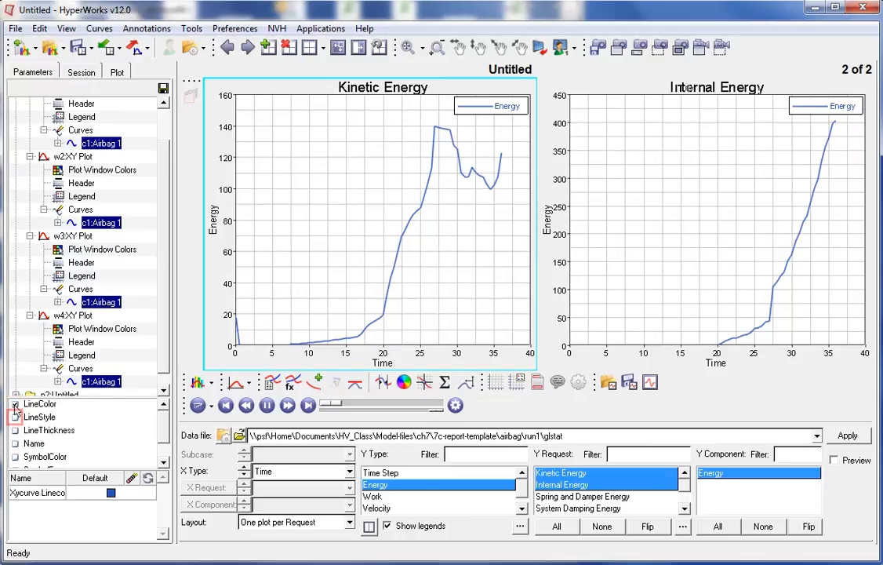
left_click(15, 417)
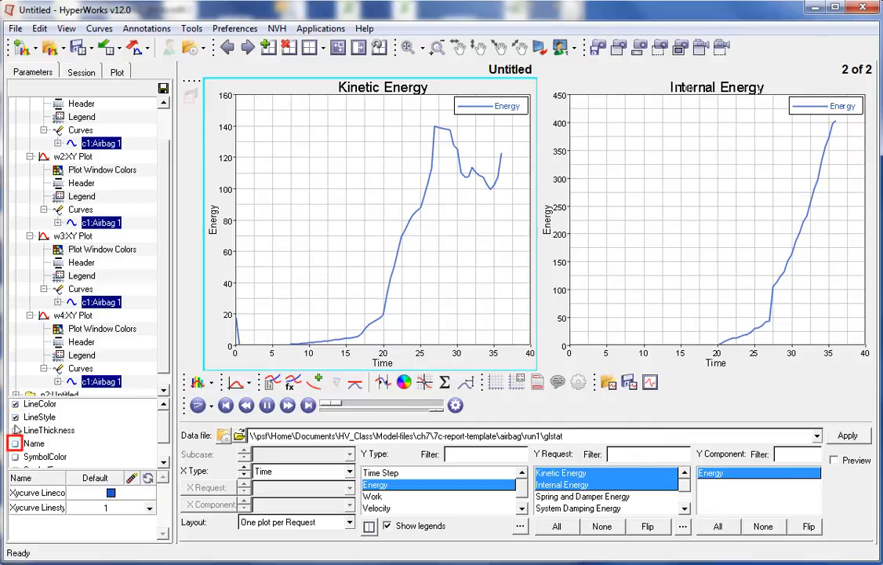
left_click(15, 444)
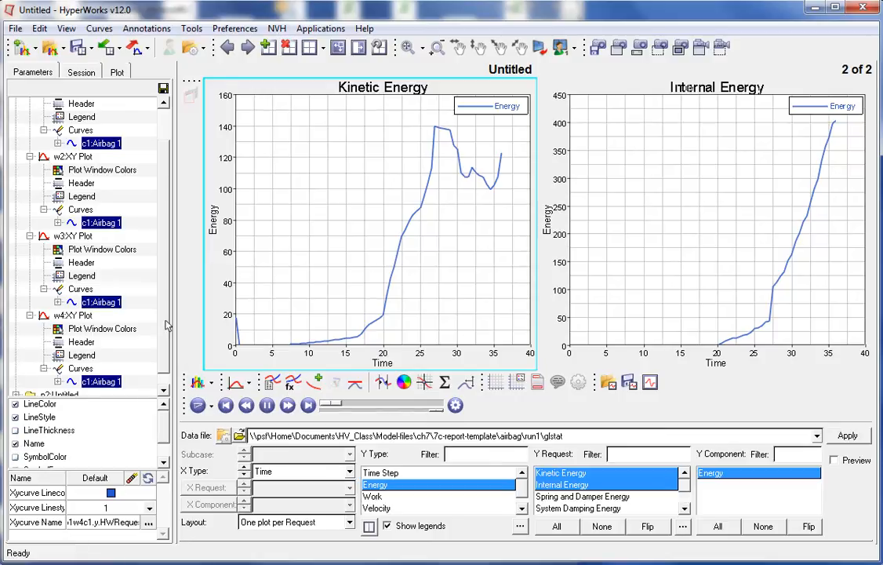
- Expand page p2 and its plots w1 and w2 down to their Energy curves in the parameter tree
left_click(167, 376)
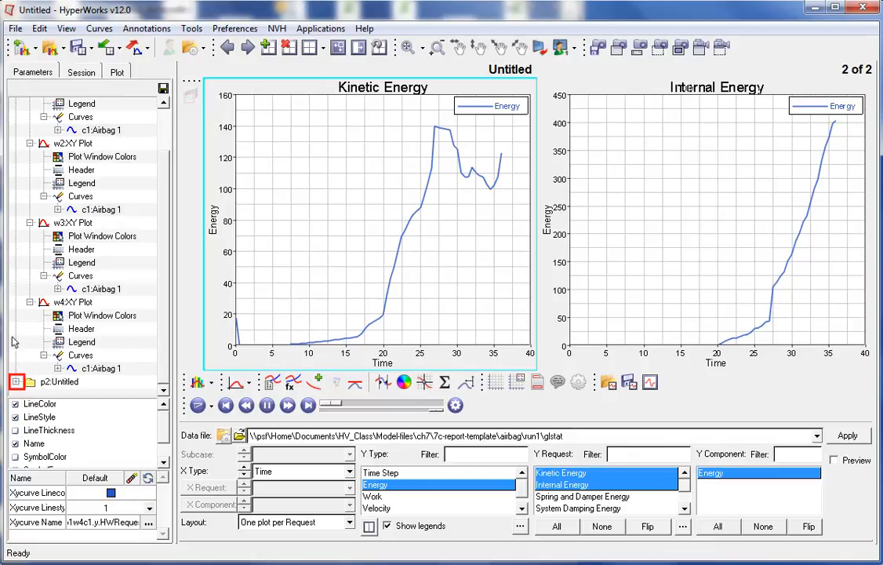
left_click(15, 382)
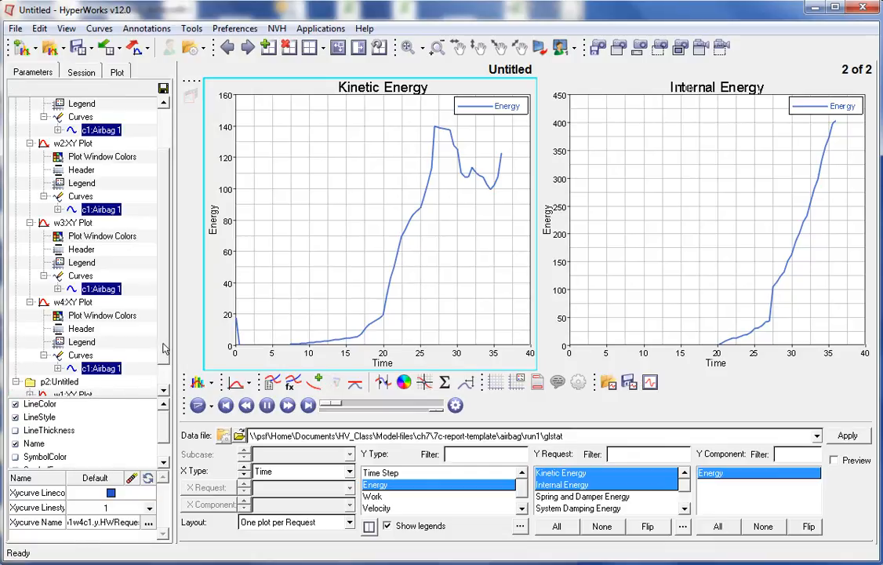
scroll(164, 348, "down", 1)
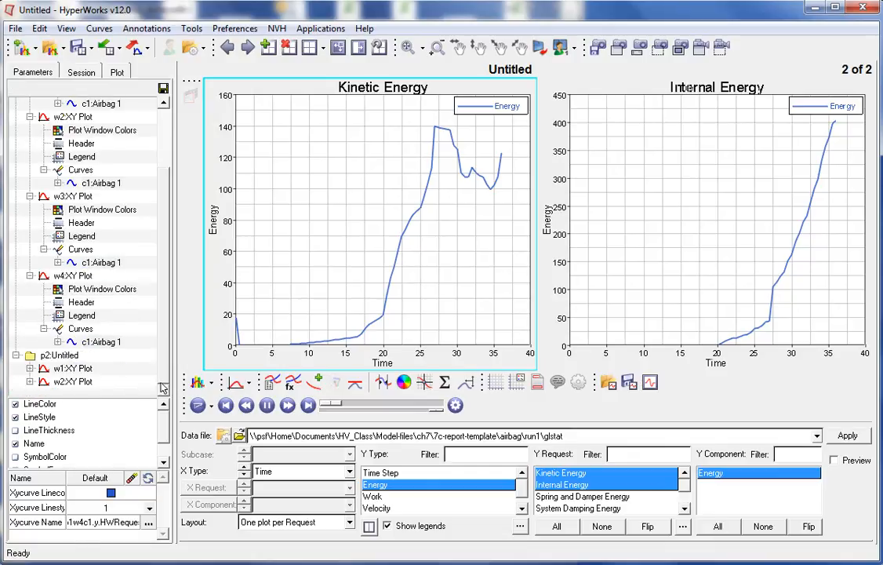
left_click(30, 368)
scroll(165, 346, "down", 1)
left_click(44, 368)
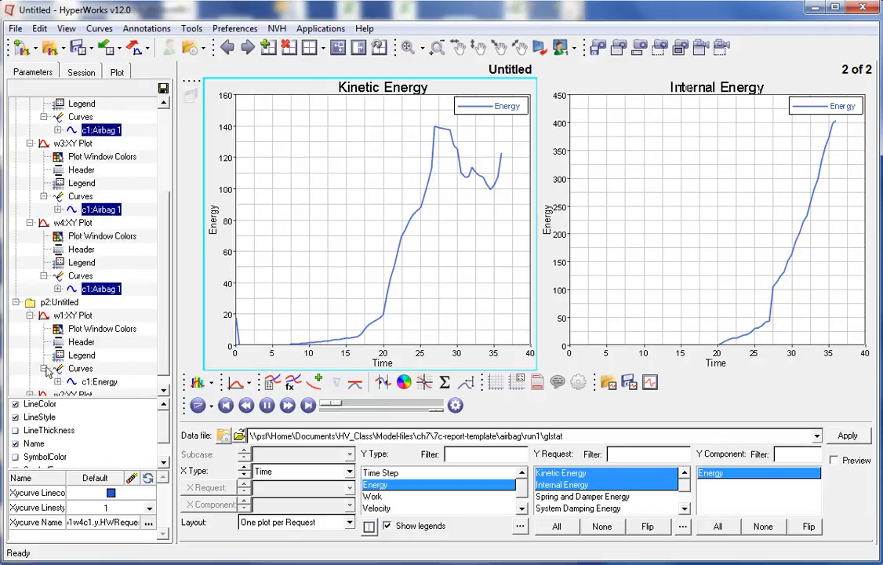
scroll(164, 352, "down", 1)
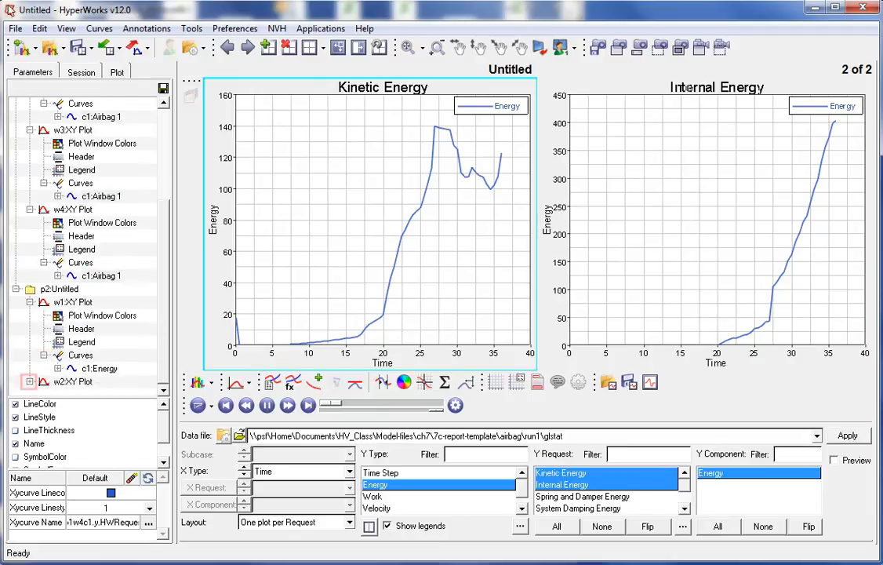
left_click(30, 382)
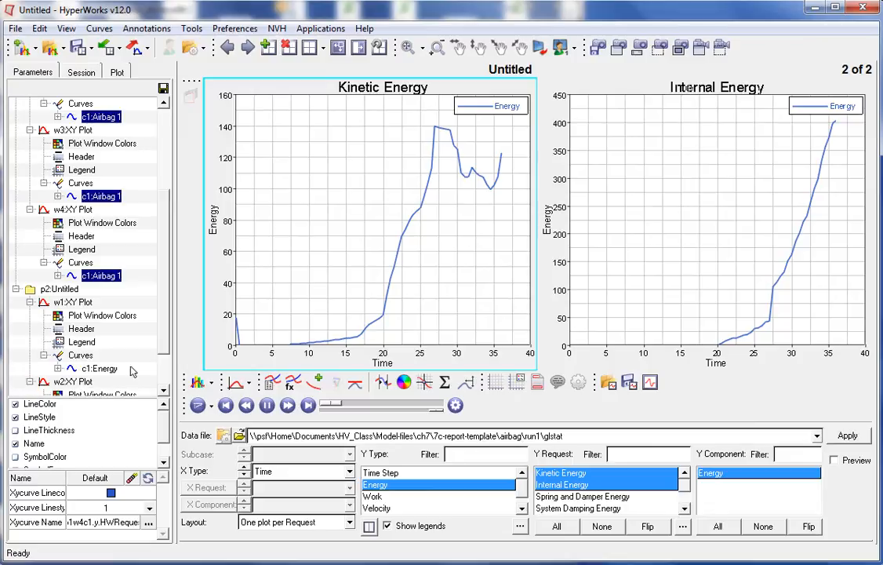
scroll(167, 321, "down", 2)
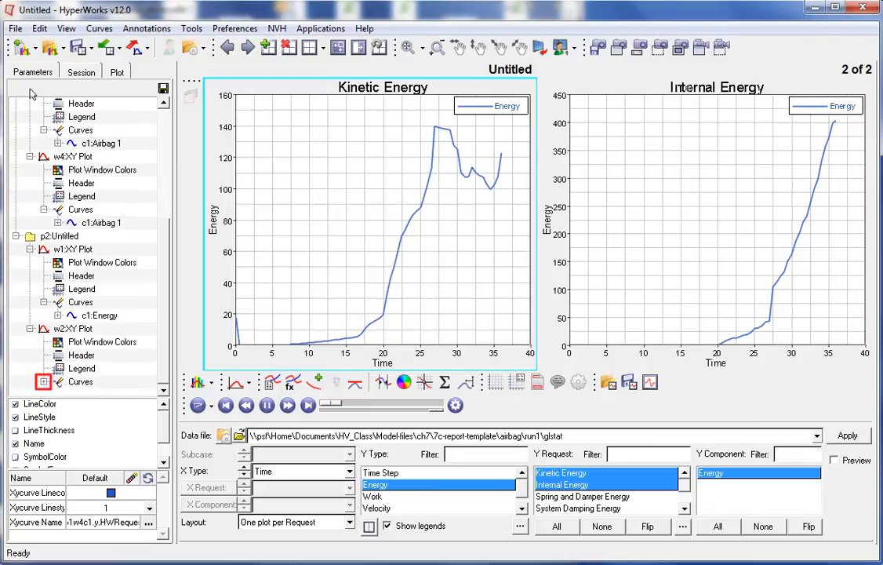
left_click(43, 382)
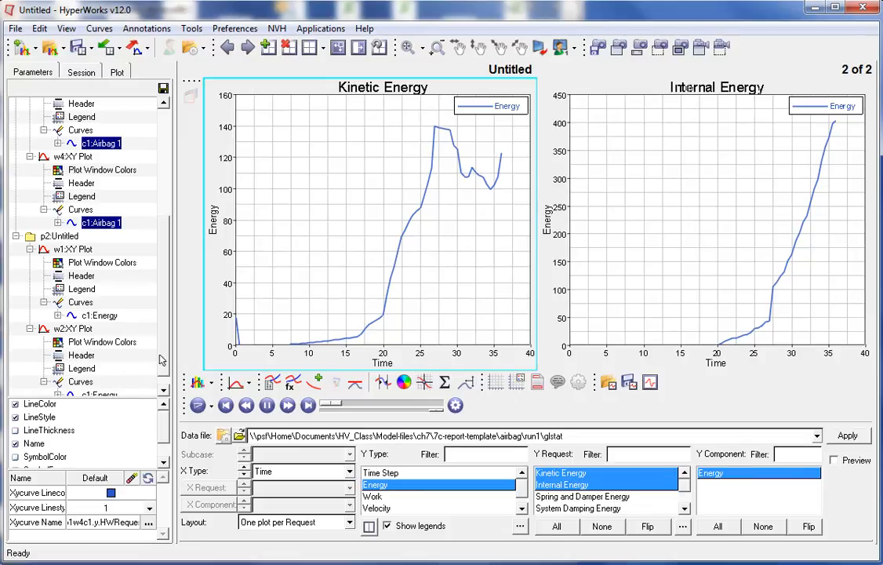
- Parameterize LineColor, LineStyle and Name for the Energy curves of plots w1 and w2 on page p2
scroll(165, 350, "down", 1)
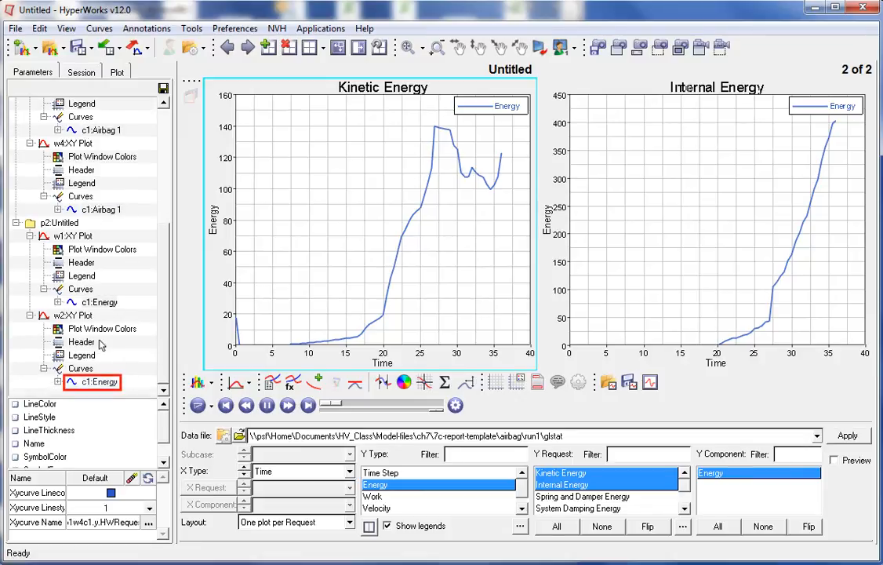
left_click(103, 382)
left_click(109, 305, "ctrl")
left_click(15, 404)
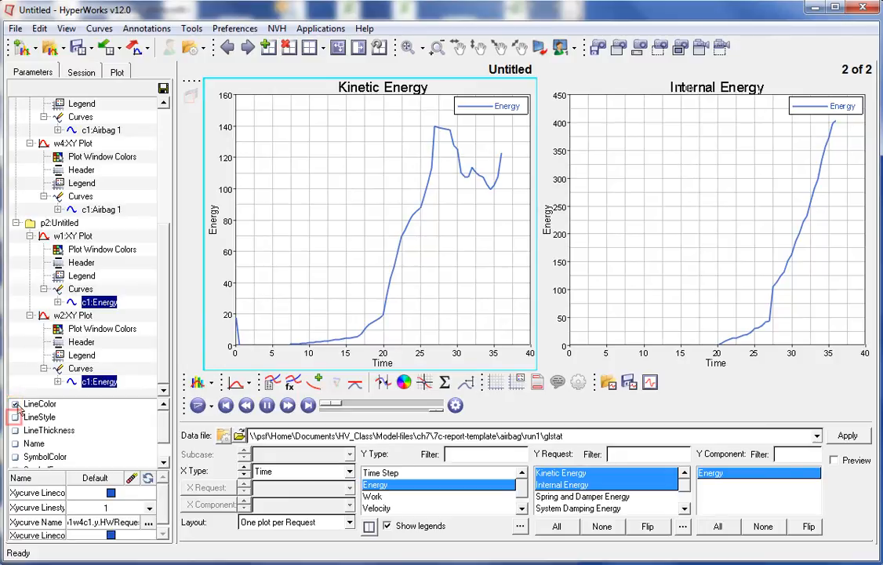
left_click(15, 417)
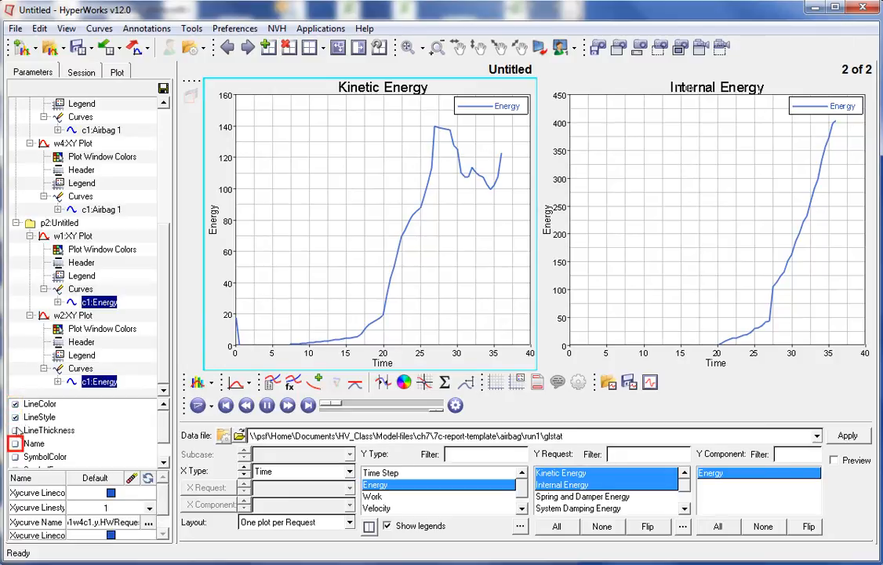
left_click(15, 443)
- Enlarge the attribute and parameter lists and widen the browser so full parameter names and defaults can be read
left_click_drag(91, 402, 117, 277)
left_click_drag(47, 467, 61, 376)
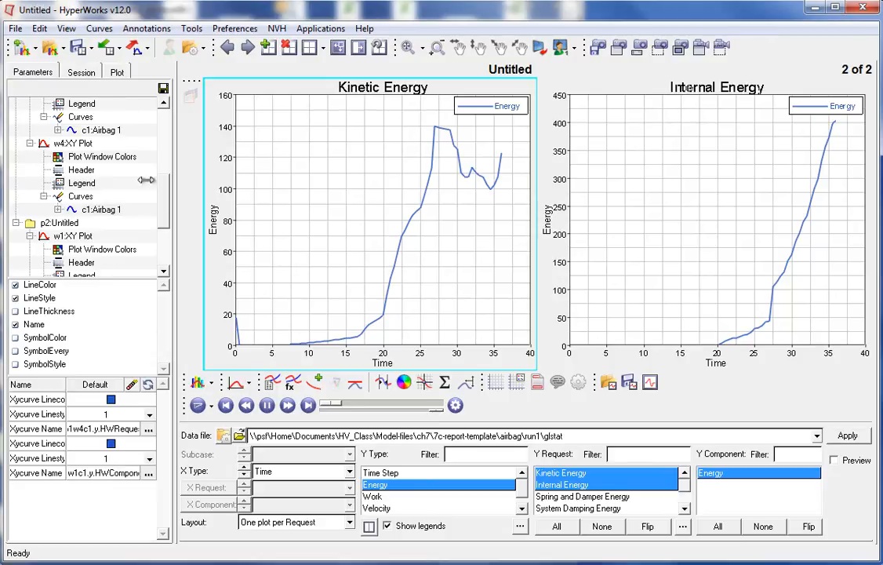
left_click_drag(174, 534, 232, 534)
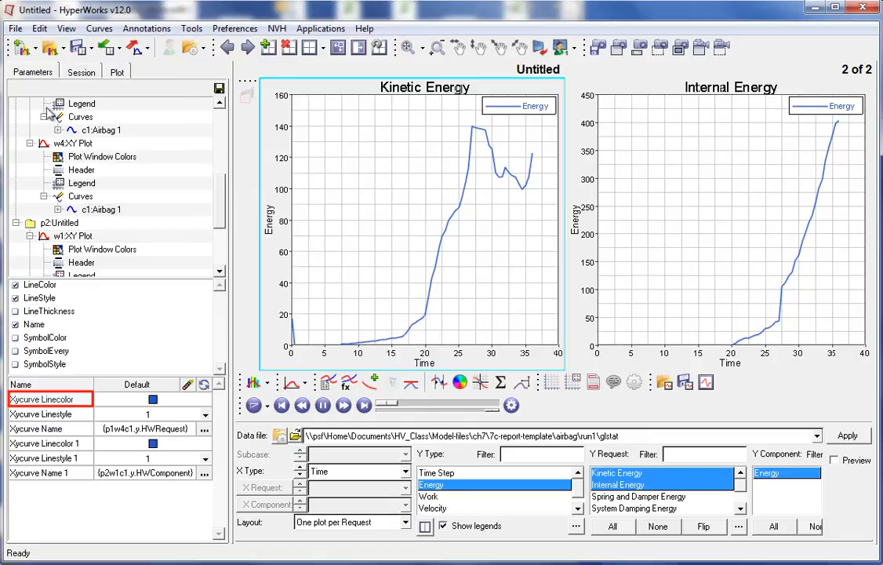
- Merge the parameters Xycurve Linecolor and Xycurve Linecolor 1 into one
left_click(63, 400)
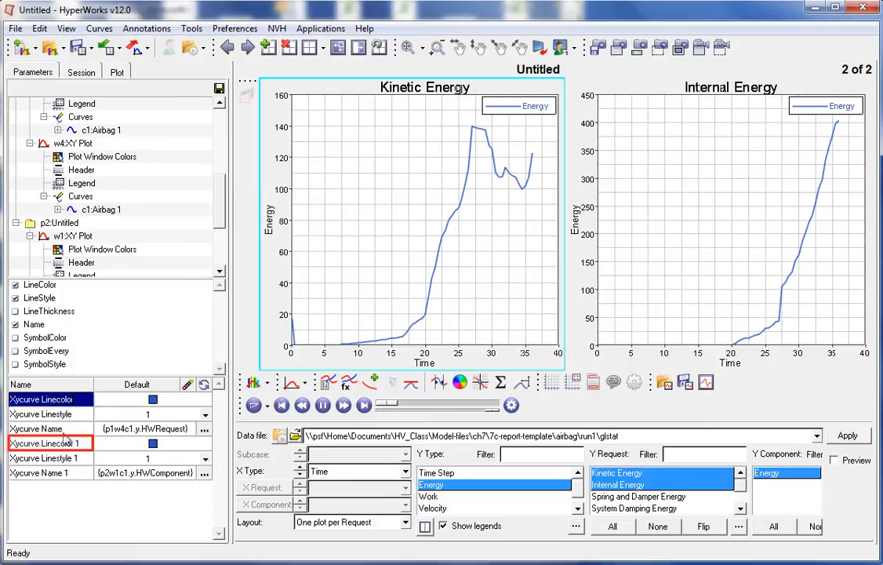
left_click(64, 443, "ctrl")
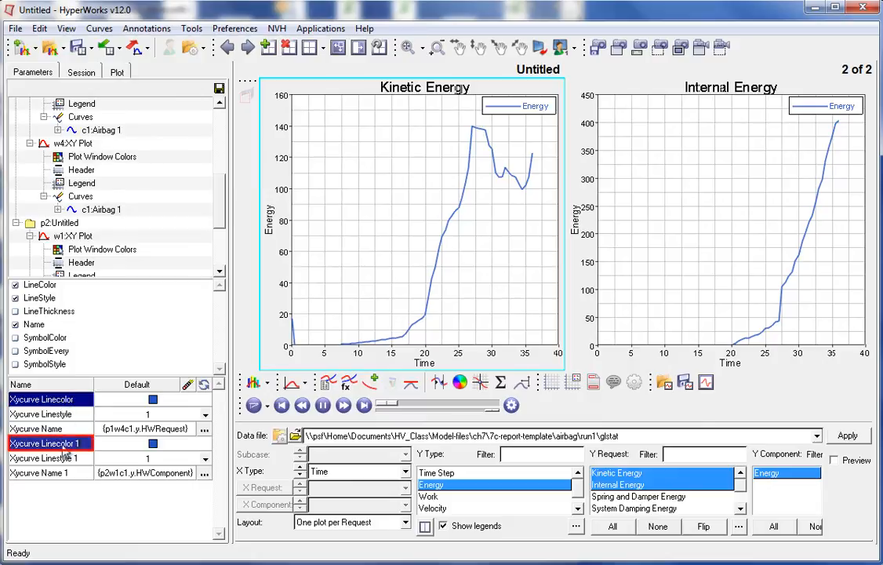
right_click(63, 447)
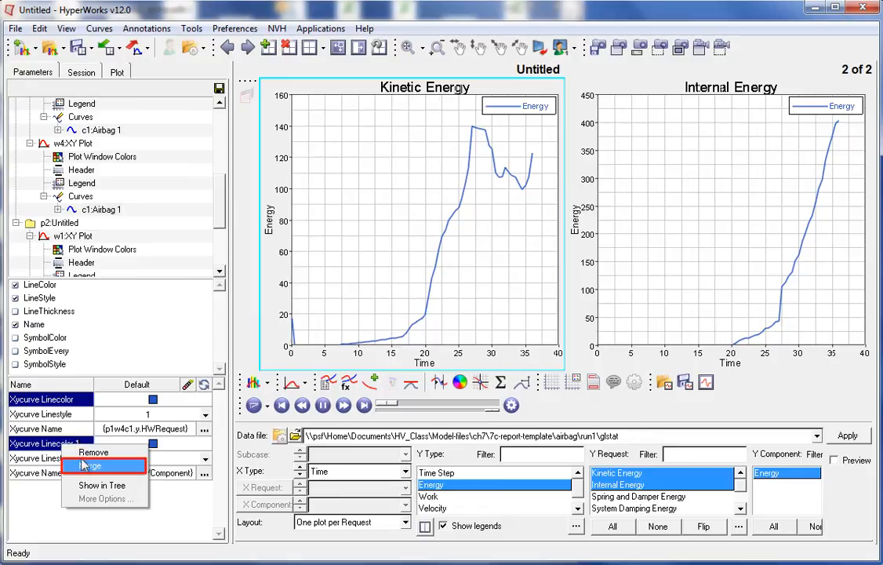
left_click(83, 465)
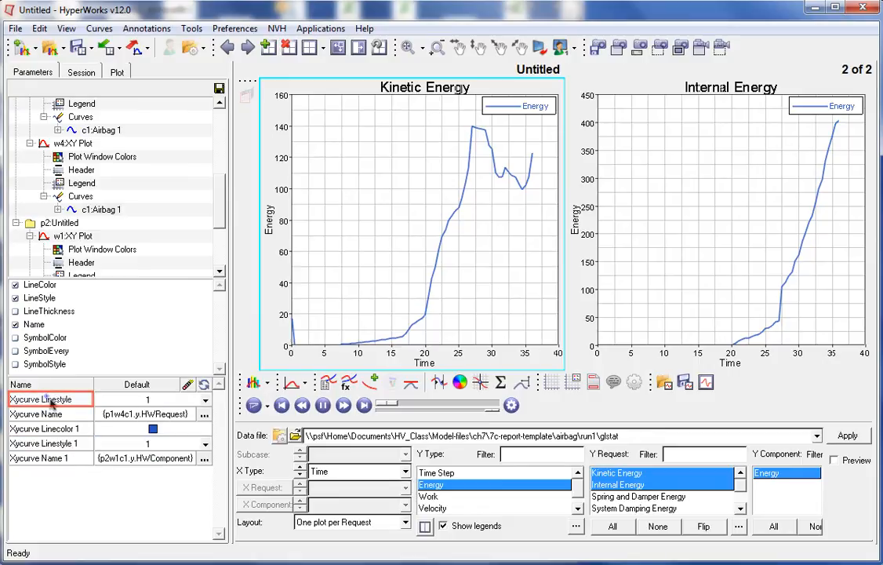
- Merge the parameters Xycurve Linestyle and Xycurve Linestyle 1 into one
left_click(58, 402)
left_click(69, 444, "ctrl")
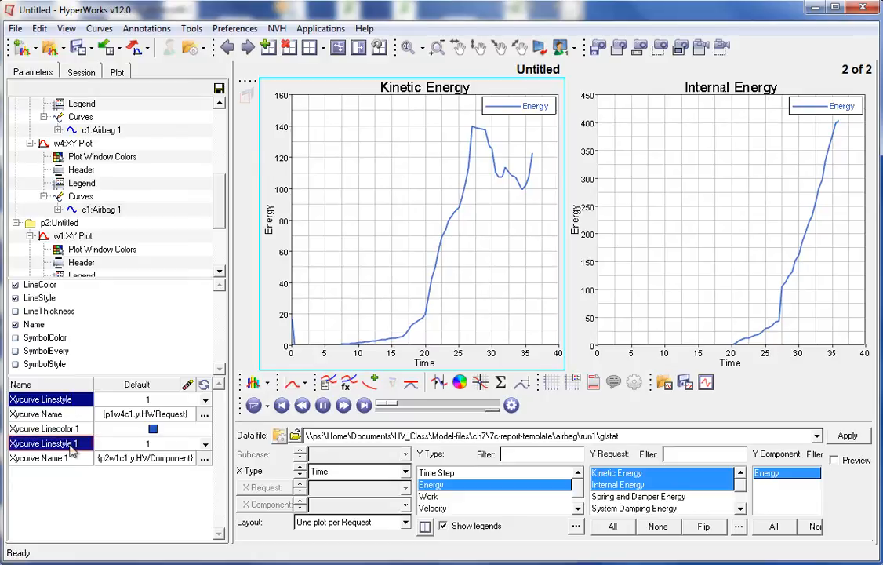
right_click(71, 445)
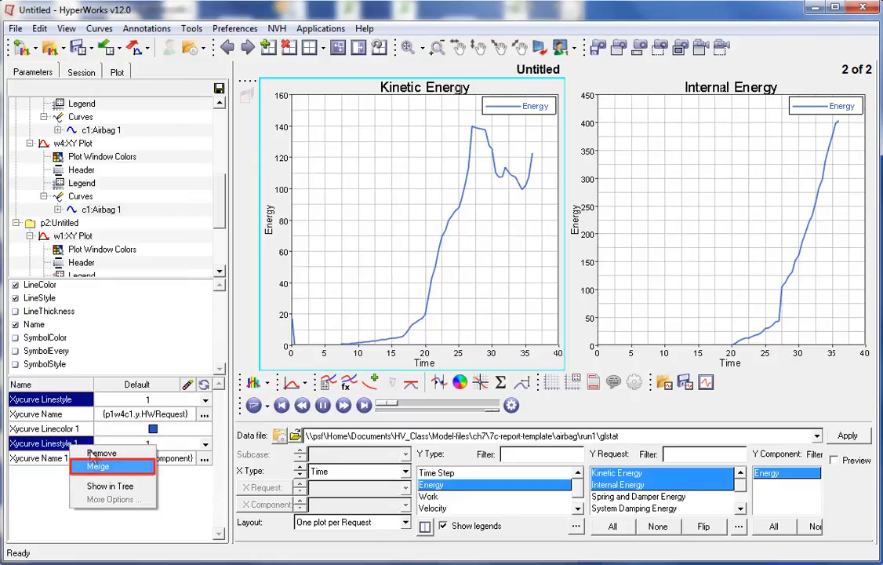
left_click(98, 467)
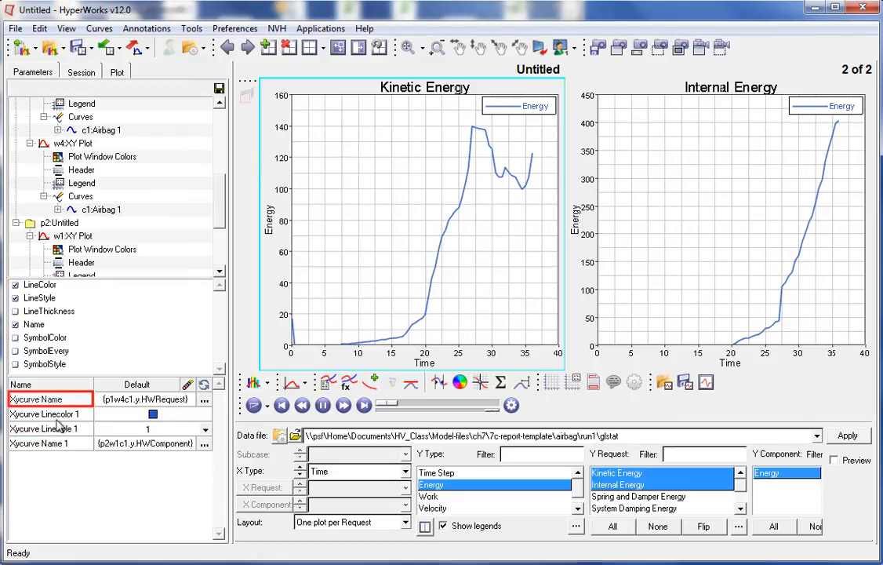
- Merge the parameters Xycurve Name and Xycurve Name 1 into one
left_click(59, 401)
left_click(62, 444, "ctrl")
right_click(62, 445)
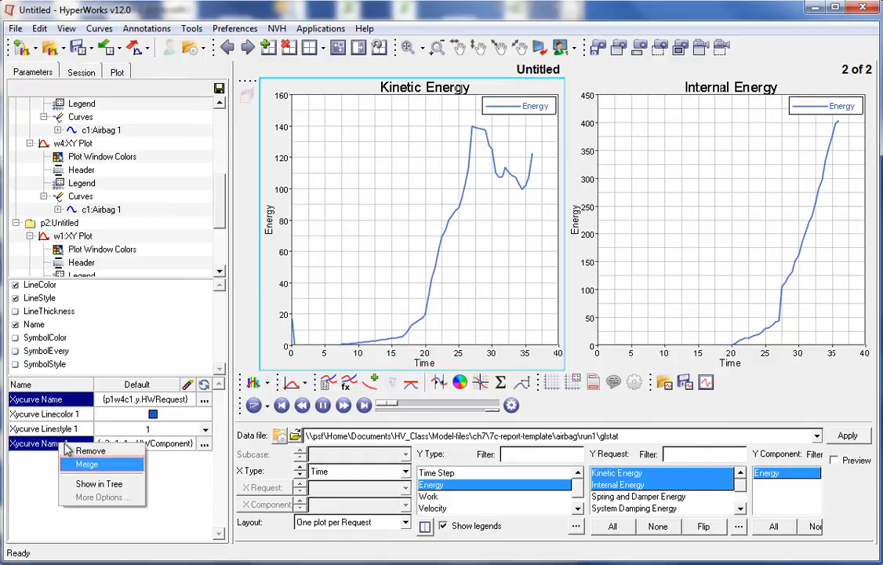
left_click(86, 464)
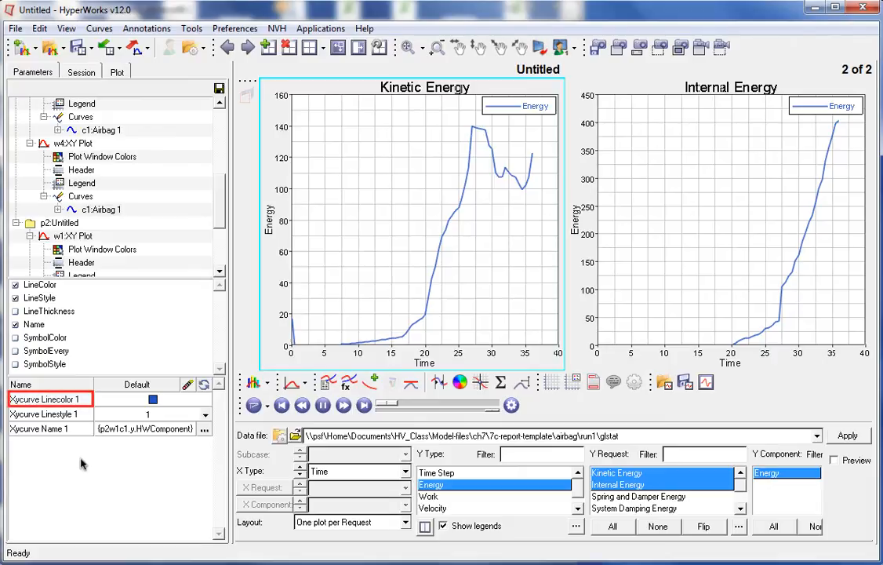
- Rename the three merged curve parameters to Linecolor, Linestyle and Name
double_click(78, 398)
type("Linecolor")
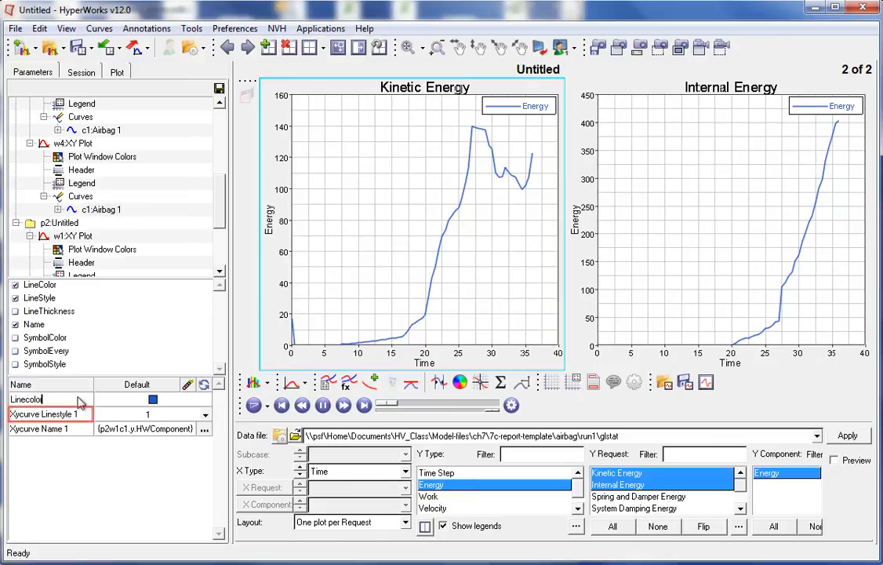
double_click(78, 414)
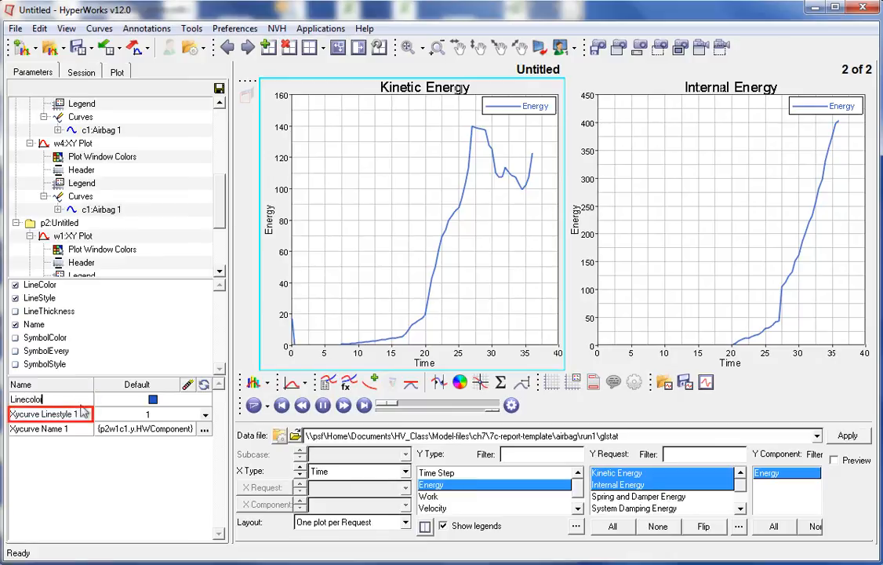
type("Lines")
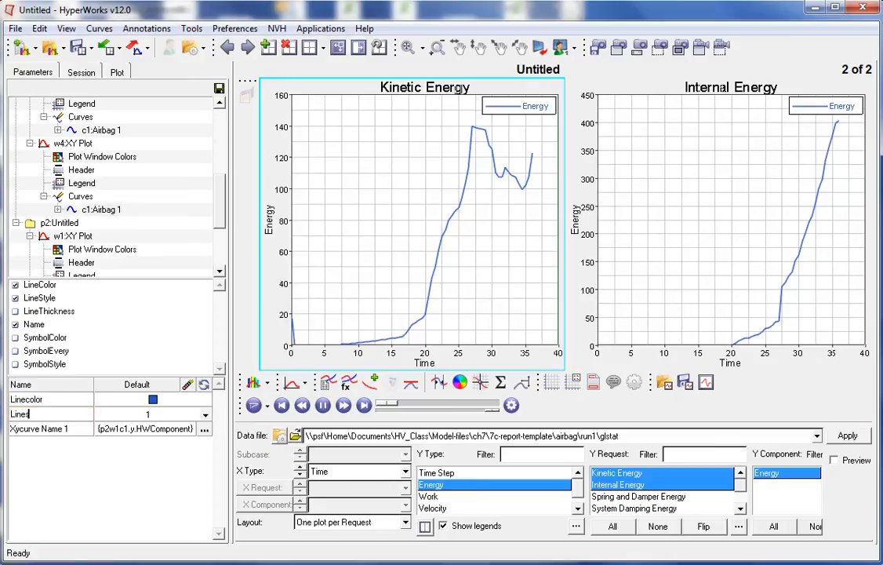
type("tyle")
double_click(47, 429)
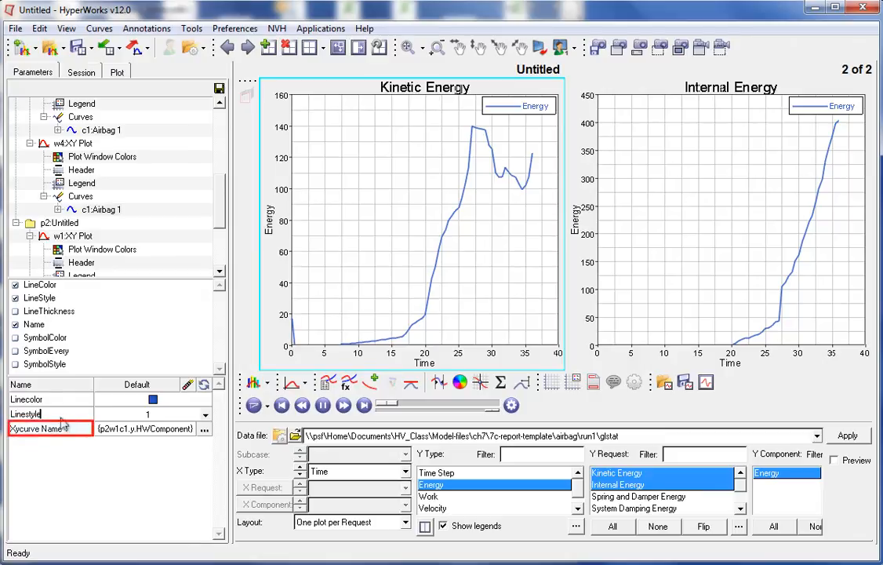
type("Nan")
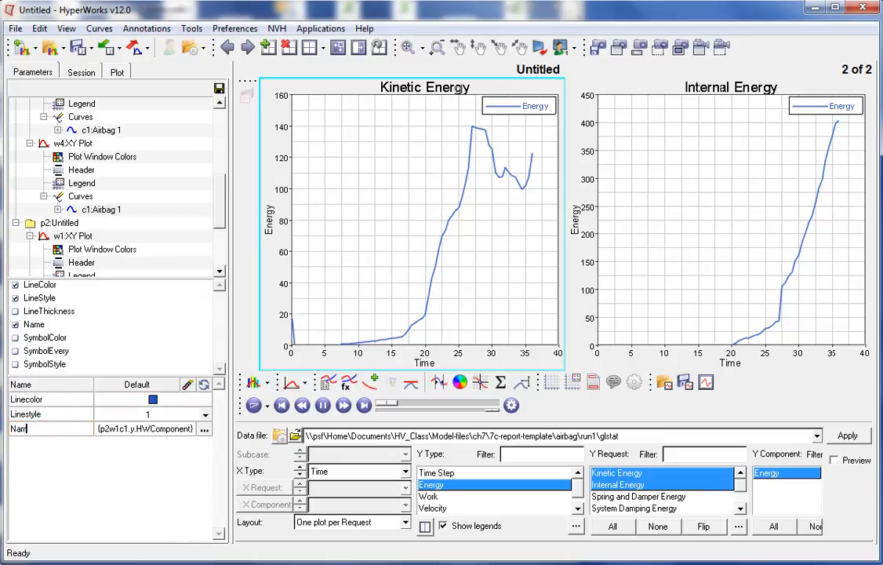
type("e")
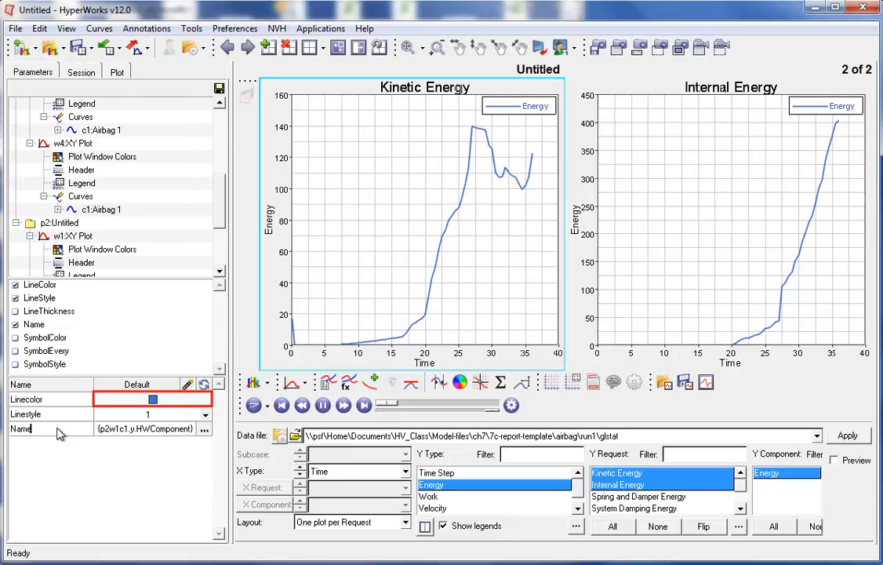
- Set the Linecolor default to magenta and the Name parameter's default to Run 1, with value type value
left_click(156, 403)
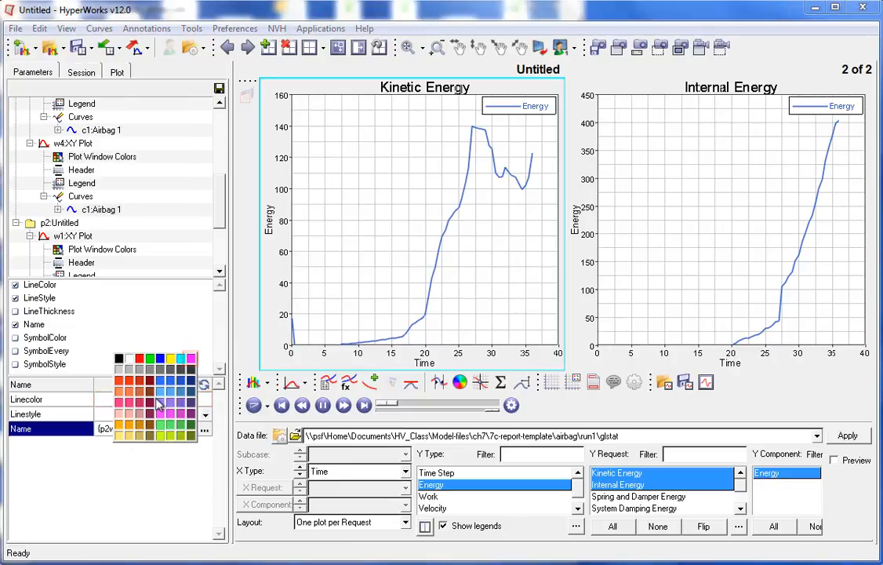
left_click(168, 314)
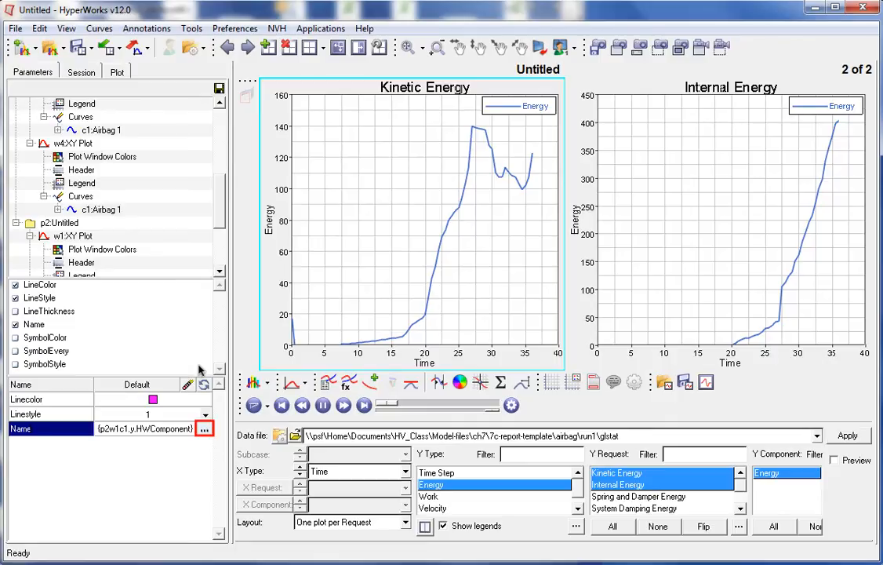
left_click(204, 429)
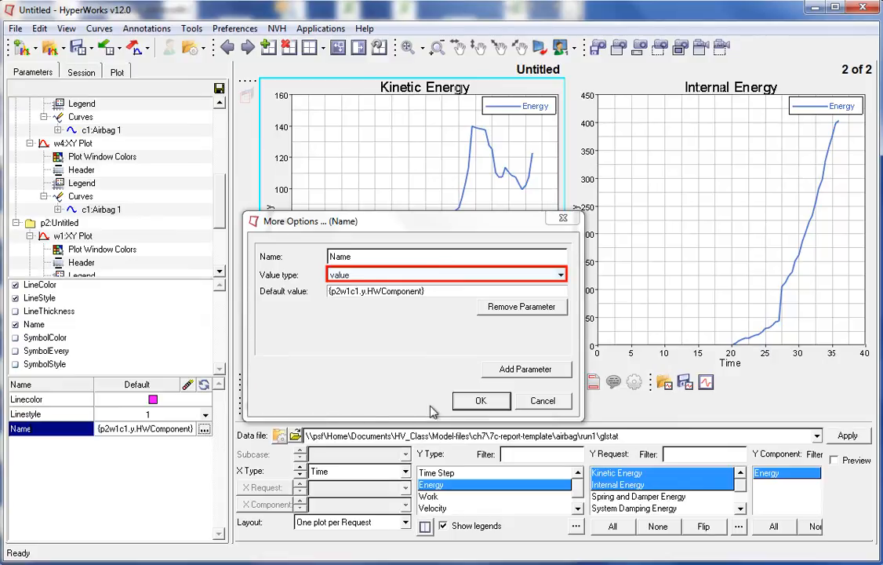
left_click(561, 274)
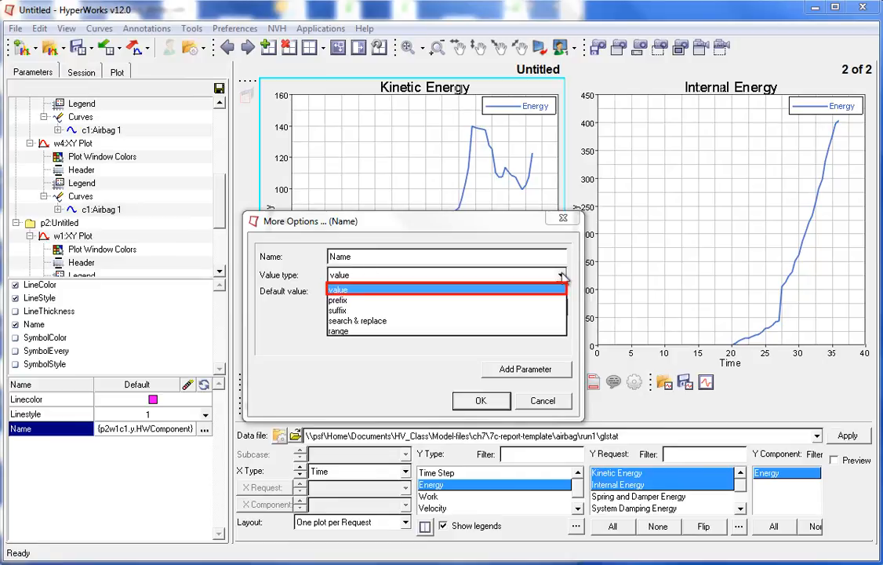
left_click(363, 291)
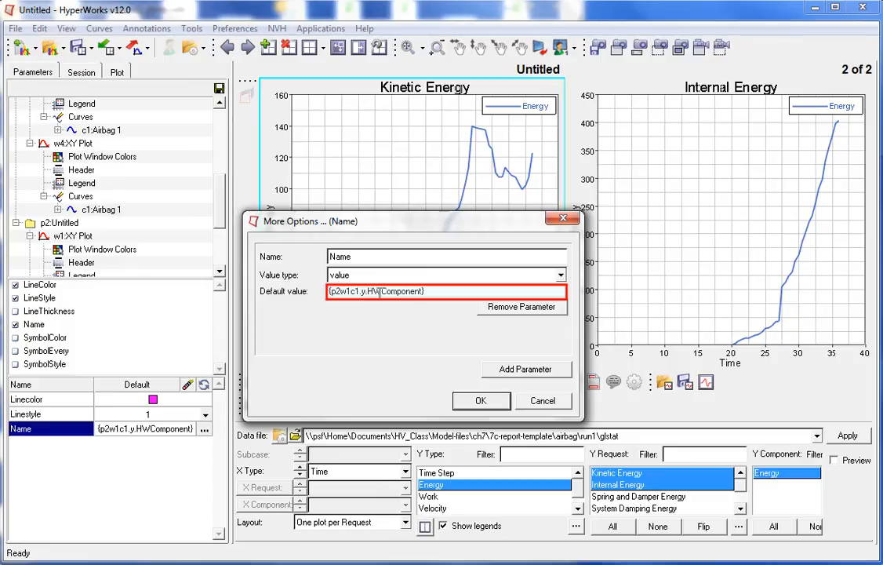
left_click_drag(434, 292, 289, 297)
type("Run 1")
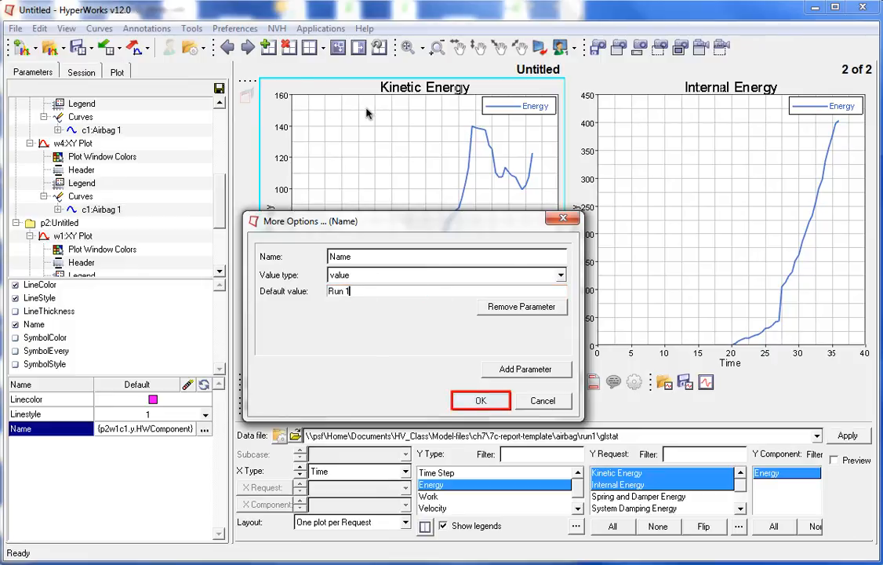
left_click(480, 402)
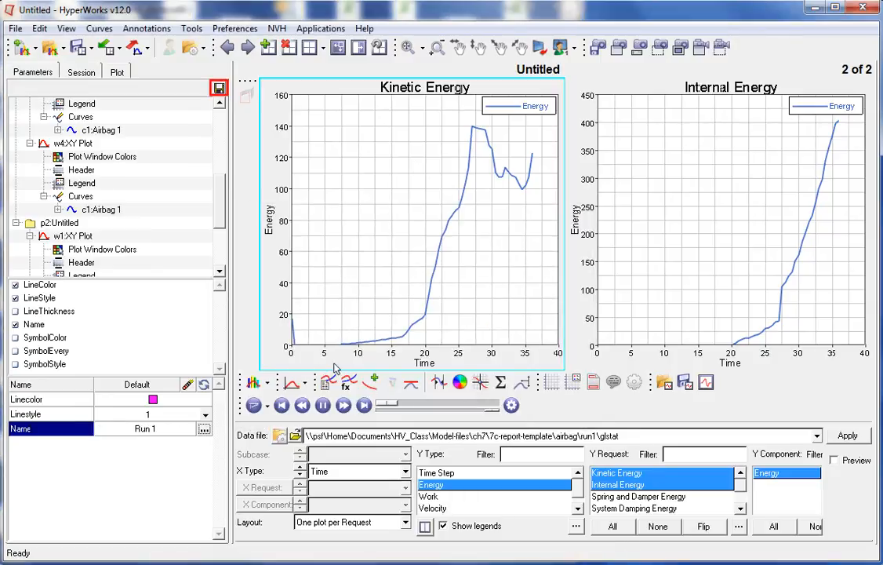
- Save the parameterized report template as Exercise_7c.tpl in the airbag folder
left_click(219, 87)
type("Exercise_7c.tpl")
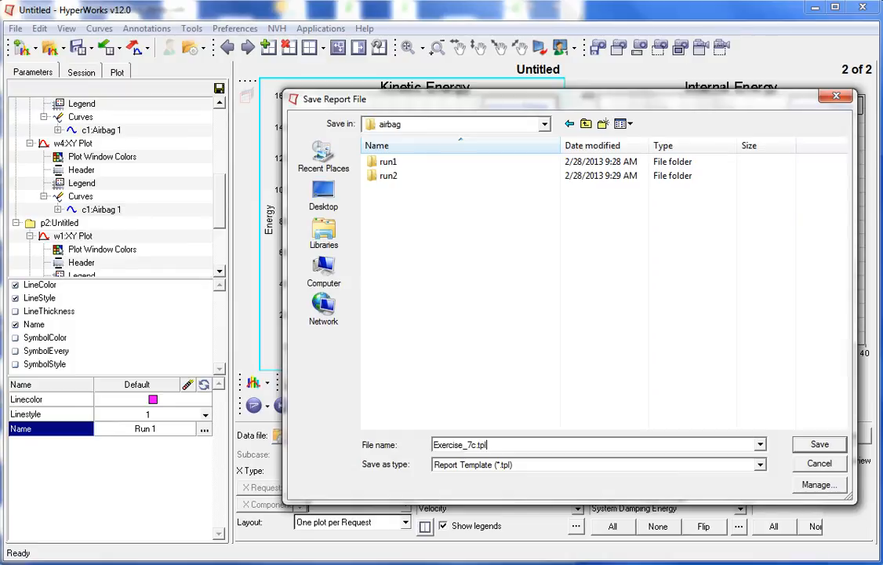
key("Return")
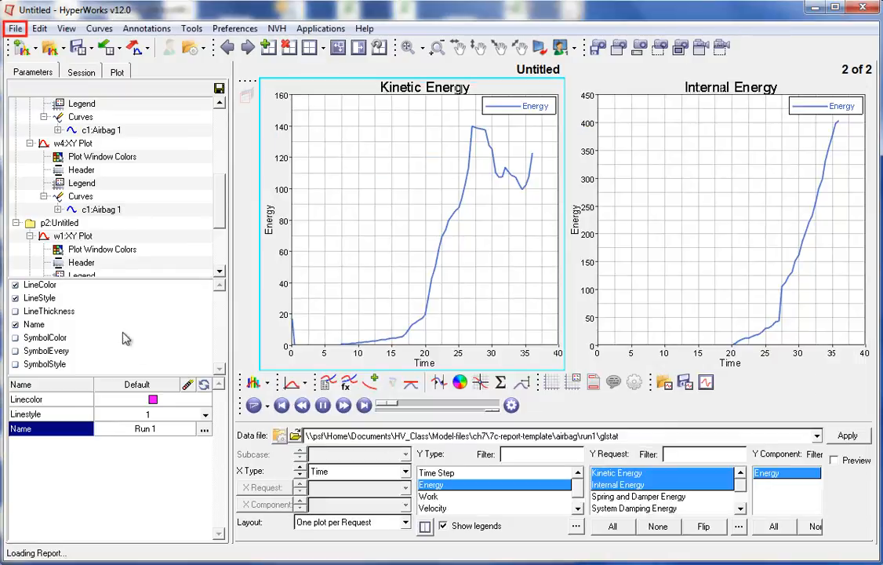
- Start a new session, discarding all current session data
left_click(16, 31)
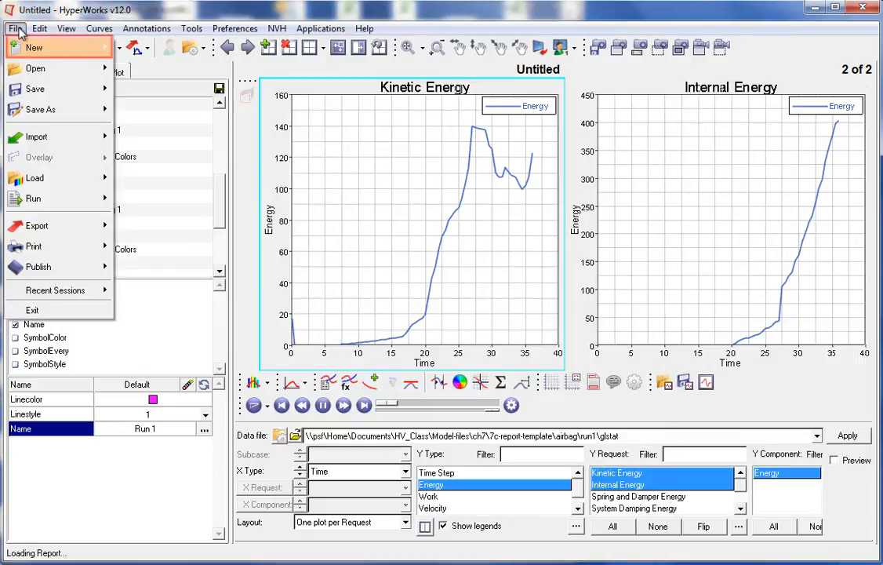
mouse_move(78, 47)
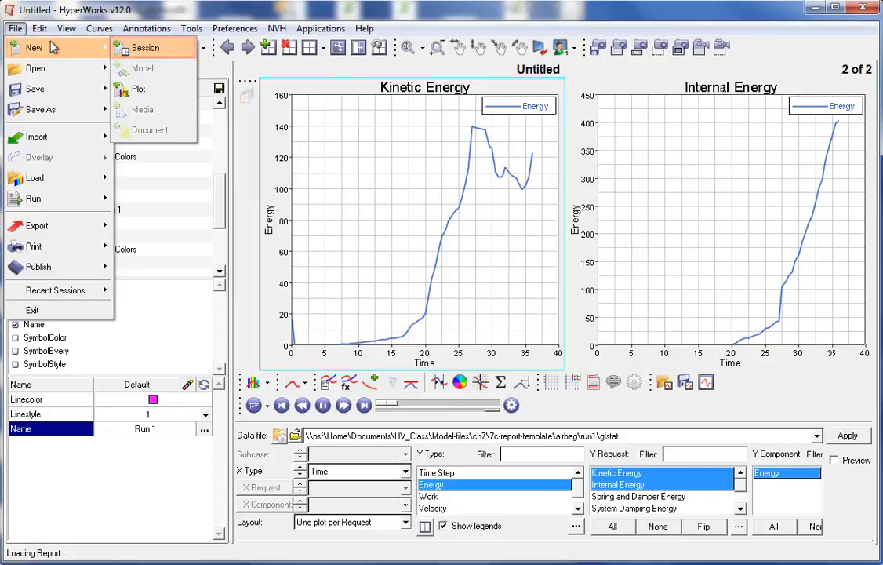
left_click(147, 50)
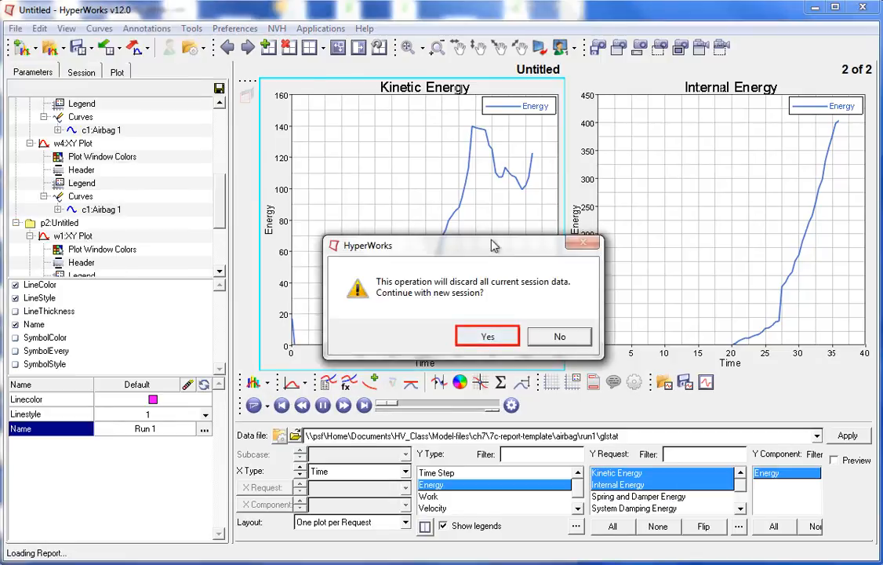
left_click(488, 336)
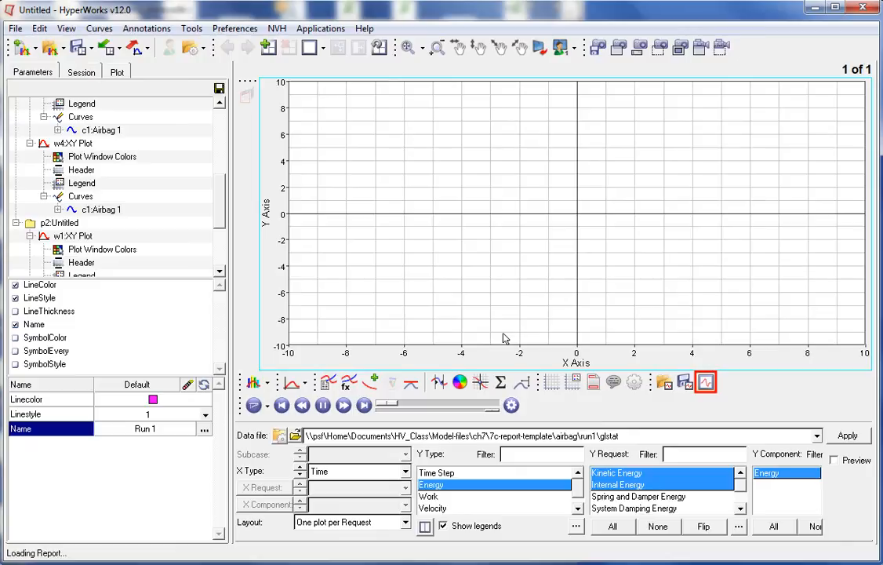
- Delete the existing Exercise_7c report definition and add the Exercise_7c template from the airbag folder
left_click(705, 382)
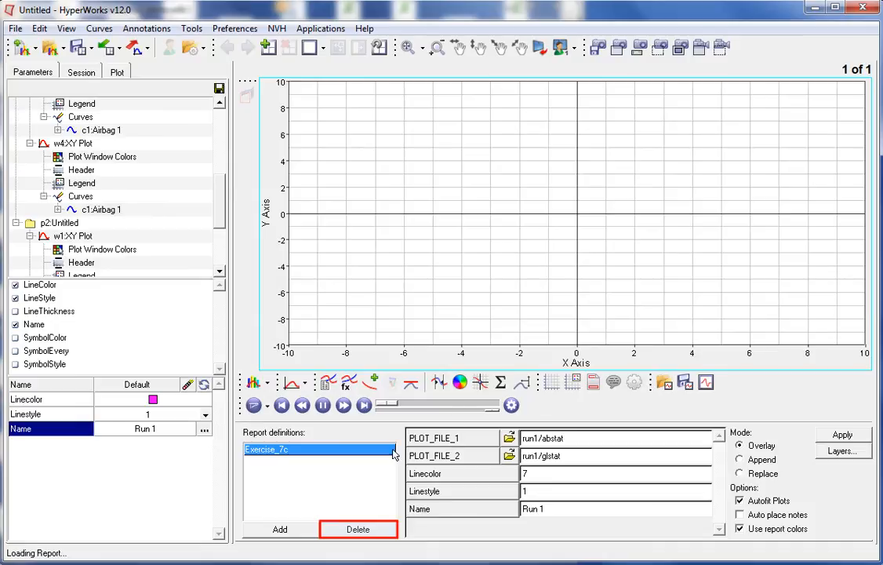
left_click(358, 530)
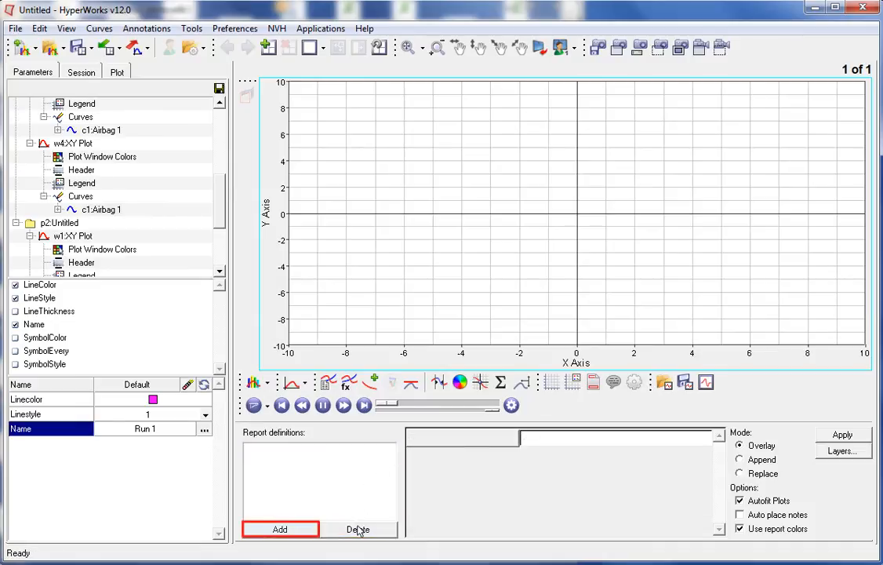
left_click(280, 529)
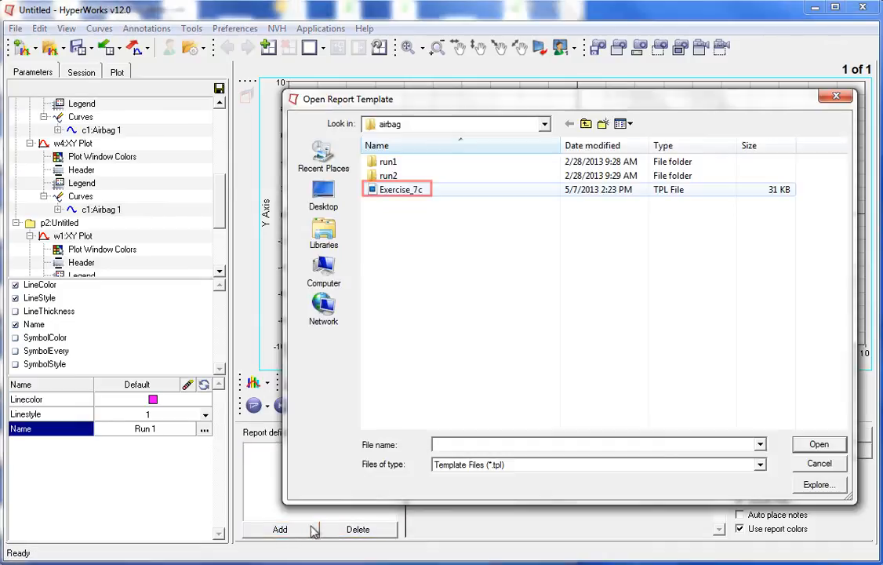
double_click(392, 190)
- Set the report's Linecolor to 2 and Linestyle to 2
left_click(529, 475)
key("BackSpace")
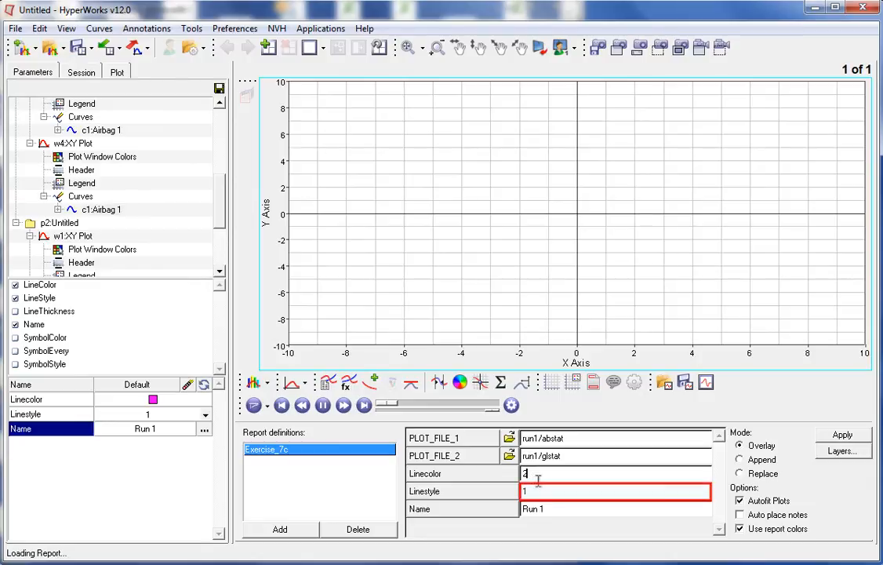
left_click(540, 490)
key("BackSpace")
type("2")
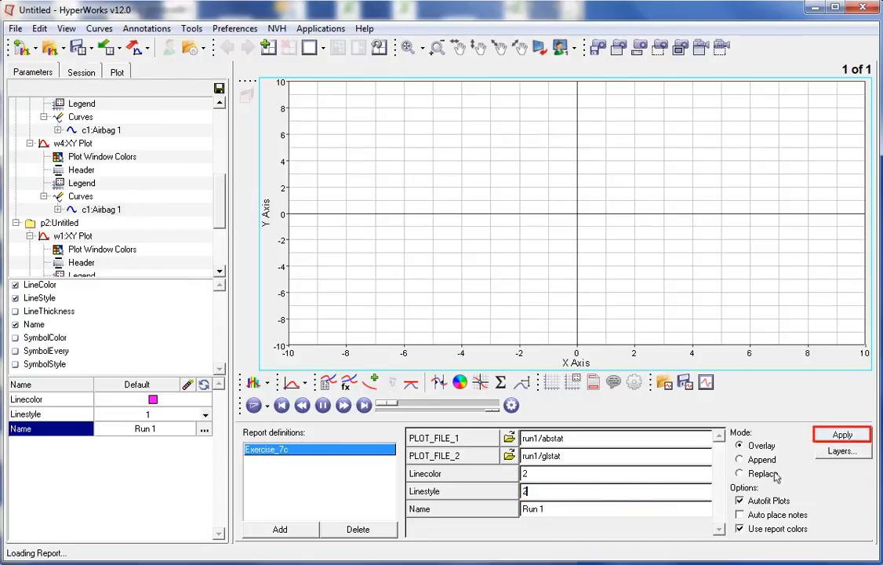
- Apply the Exercise_7c report in Overlay mode and page through the resulting plots
left_click(842, 436)
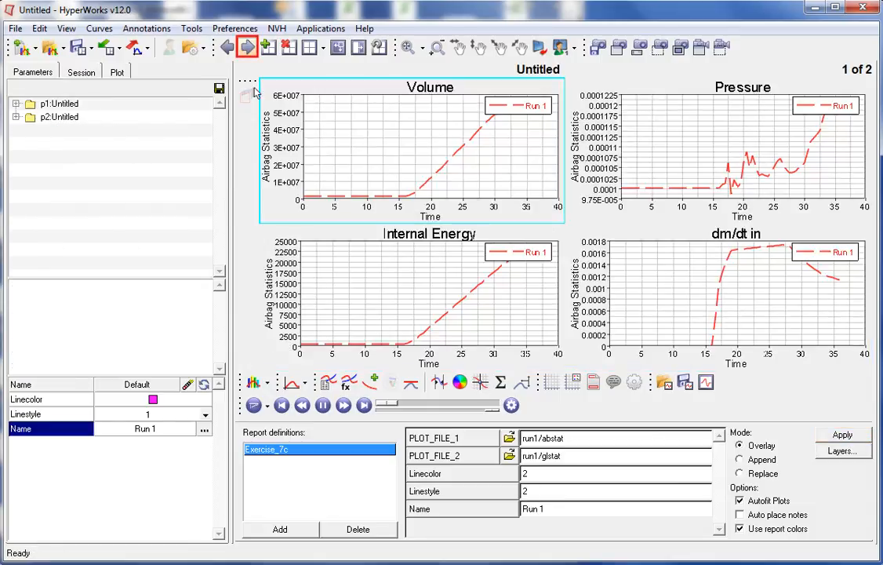
left_click(247, 48)
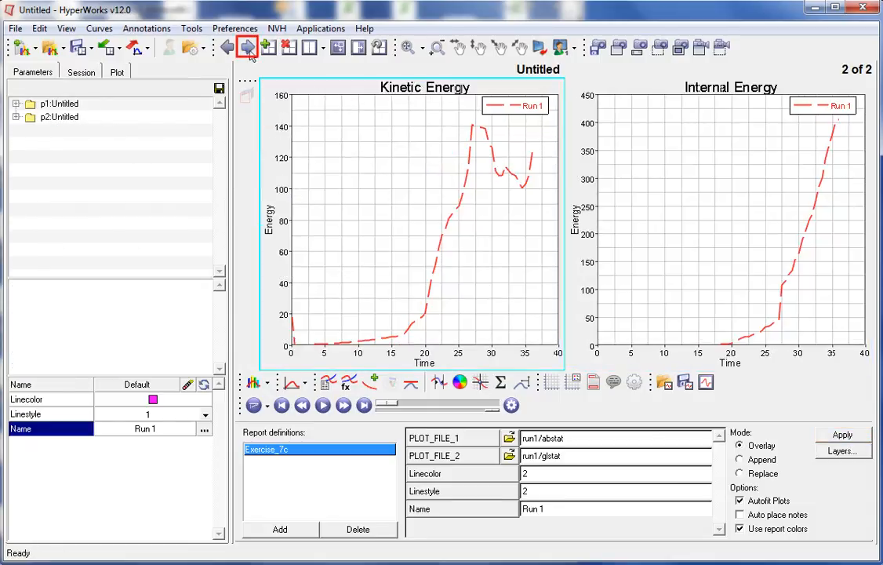
left_click(250, 52)
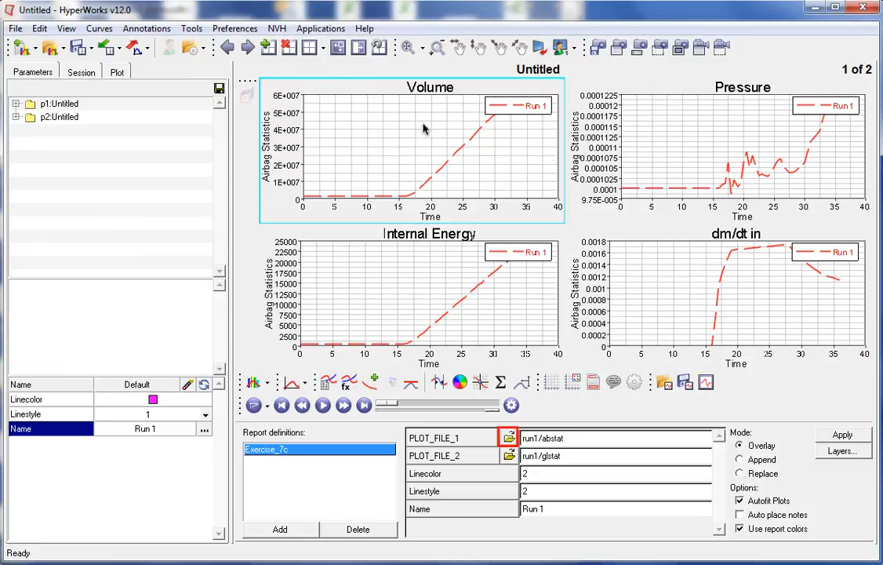
- Set PLOT_FILE_1 to the abstat file in run2 and autofill that directory for the other plot file
left_click(508, 437)
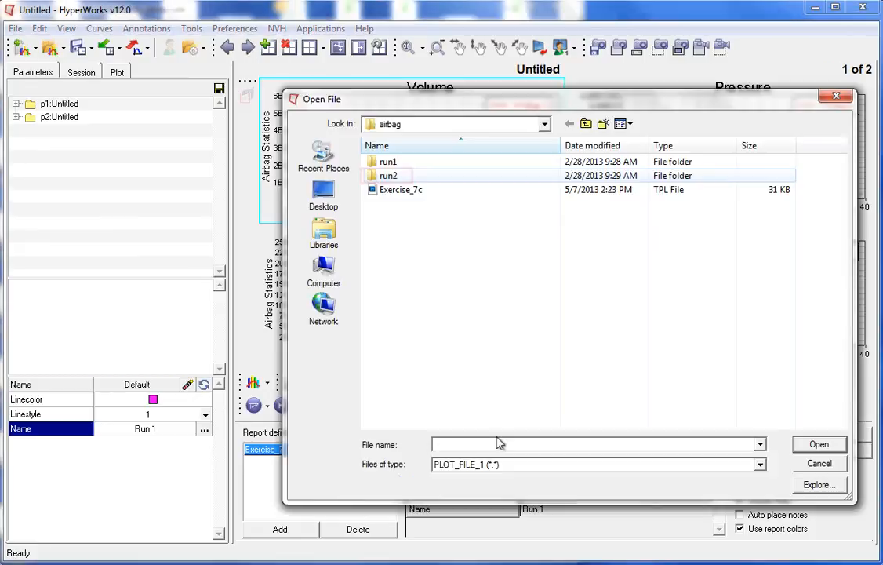
double_click(388, 175)
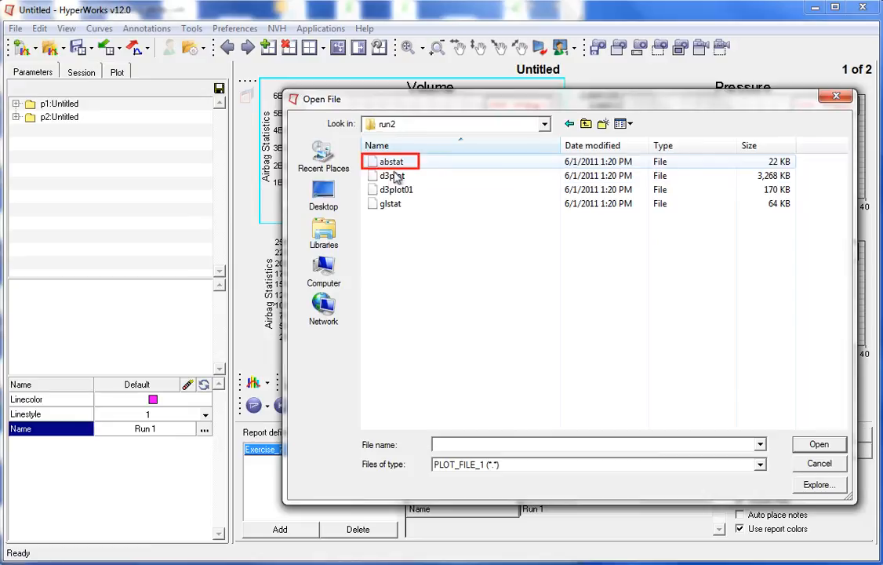
double_click(391, 162)
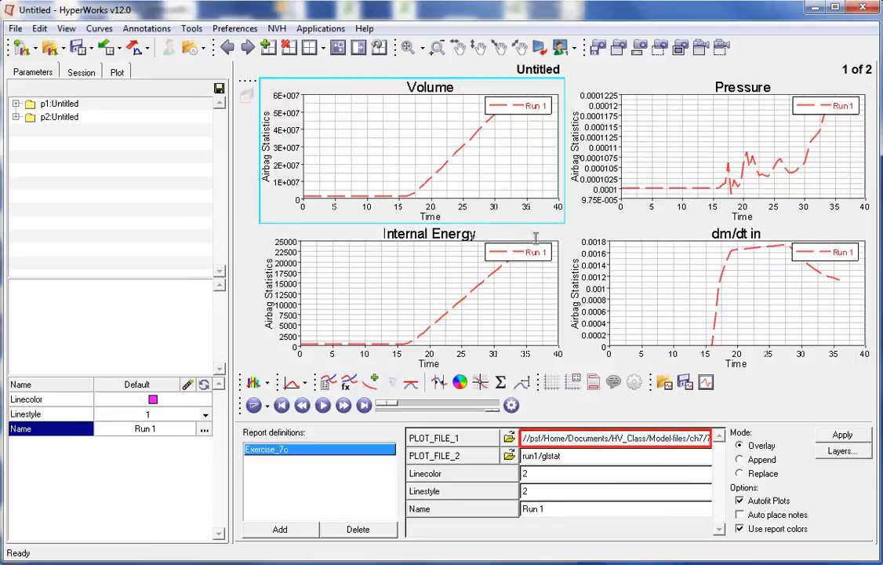
right_click(579, 439)
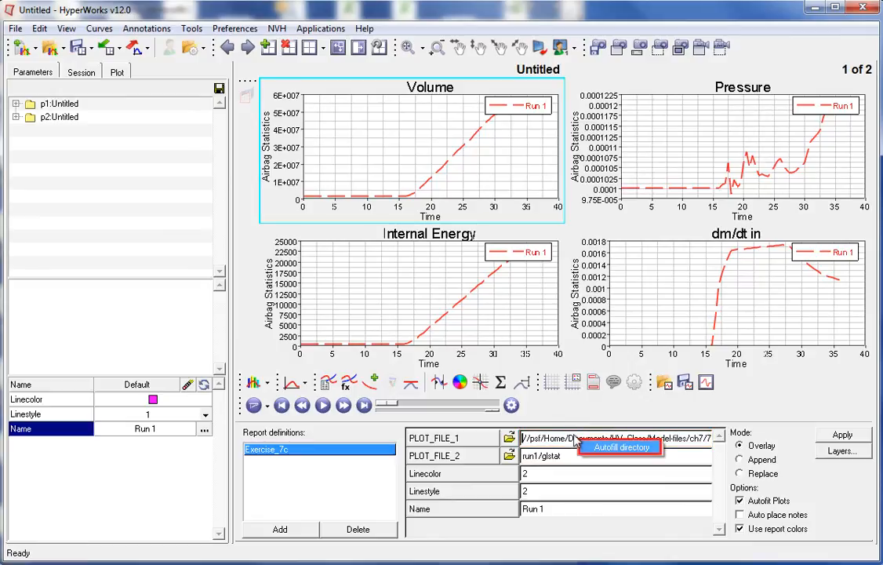
left_click(594, 447)
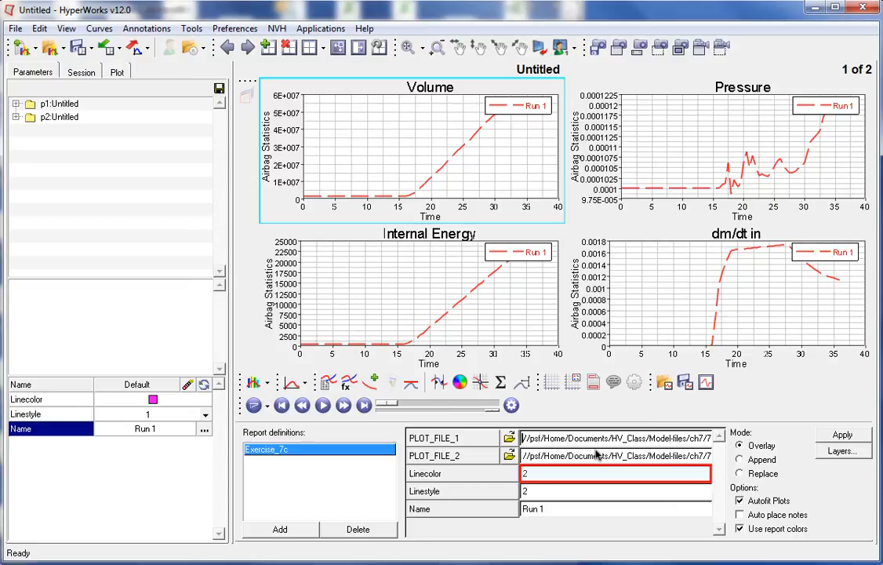
- Set the report's Linecolor to 3, Linestyle to 1 and Name to Run 2
left_click(527, 473)
key("BackSpace")
type("3")
key("Tab")
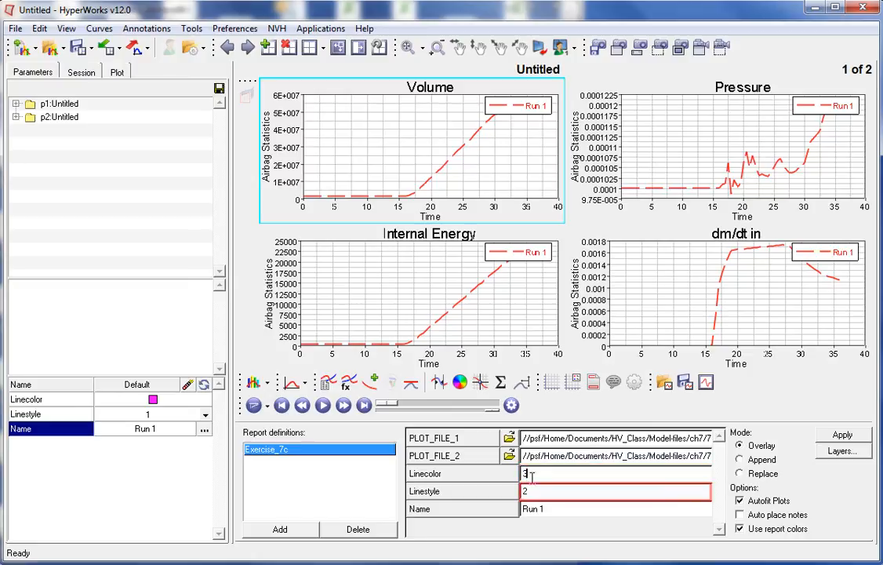
left_click(531, 490)
key("BackSpace")
type("1")
key("Tab")
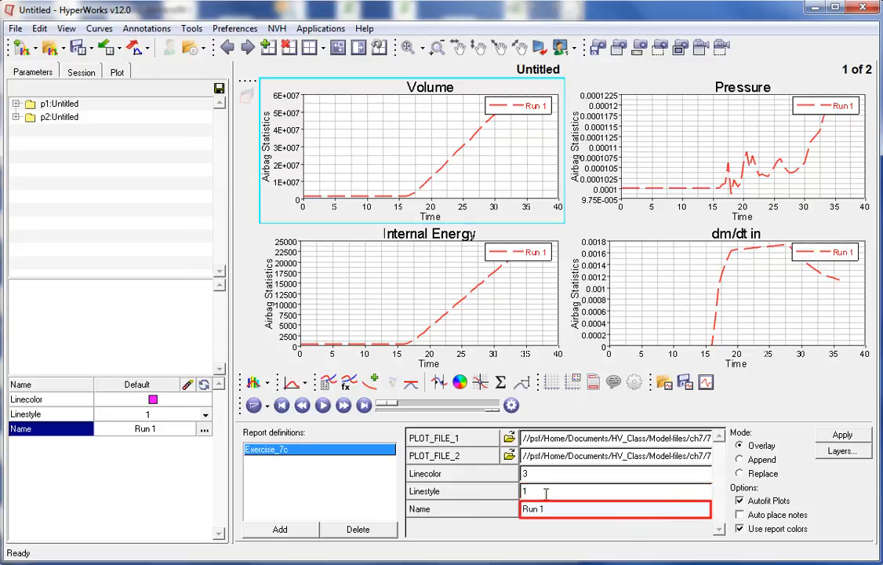
left_click(556, 507)
key("BackSpace")
type("2")
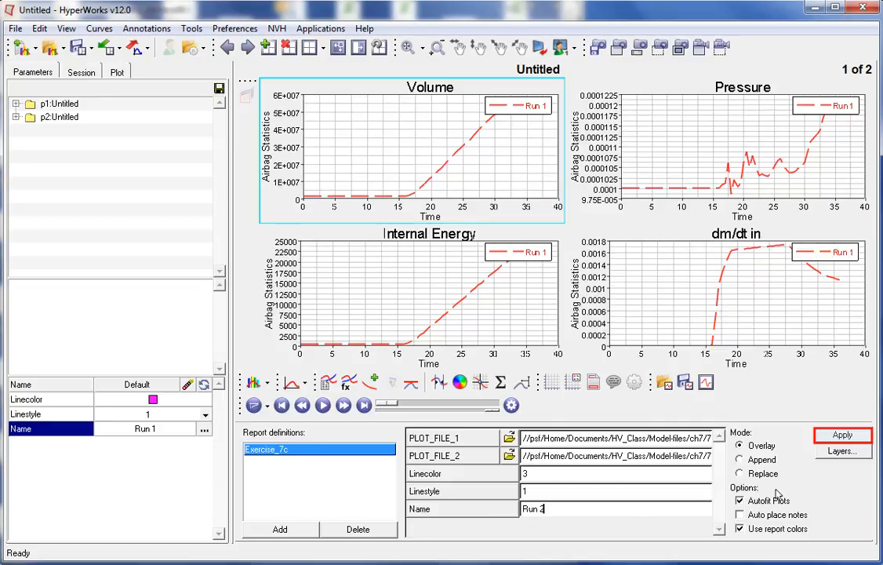
- Overlay the Run 2 report on the existing Run 1 plots and page through both pages of results
left_click(859, 439)
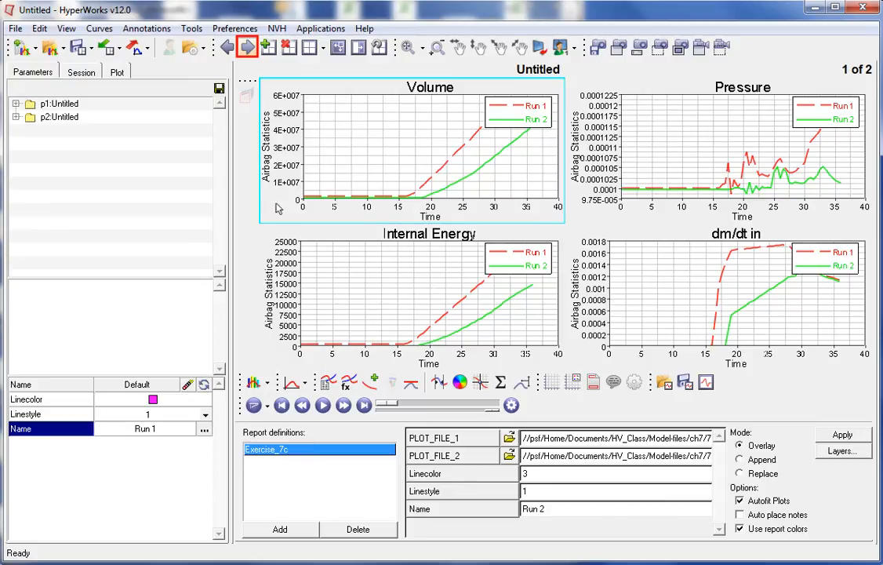
left_click(247, 48)
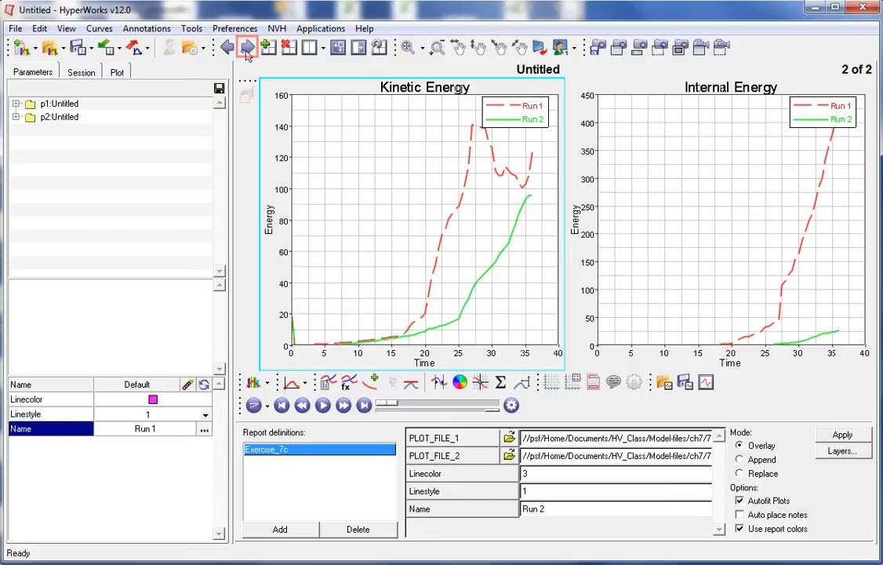
left_click(247, 52)
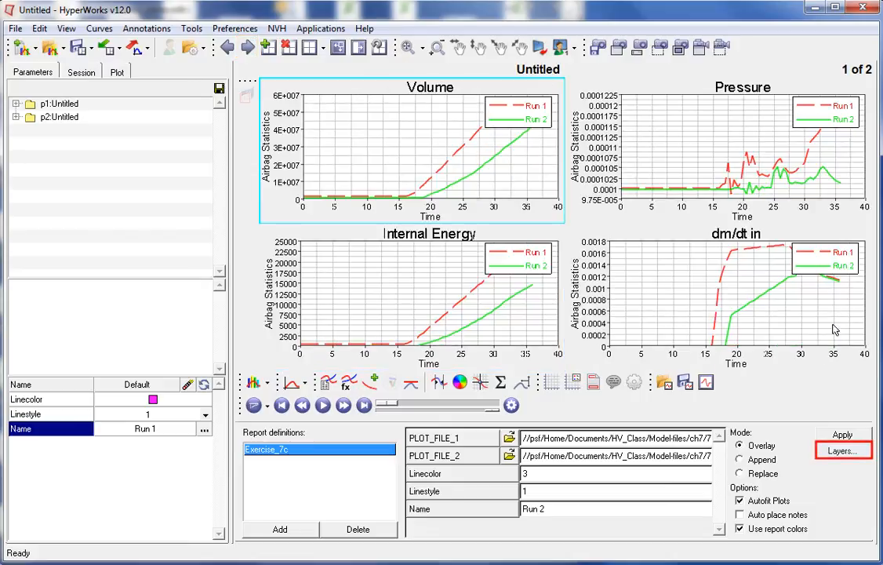
- Toggle Layer 1 of the Exercise_7c report off and back on, and hide Layer 0 to isolate the Run 2 curves
left_click(840, 450)
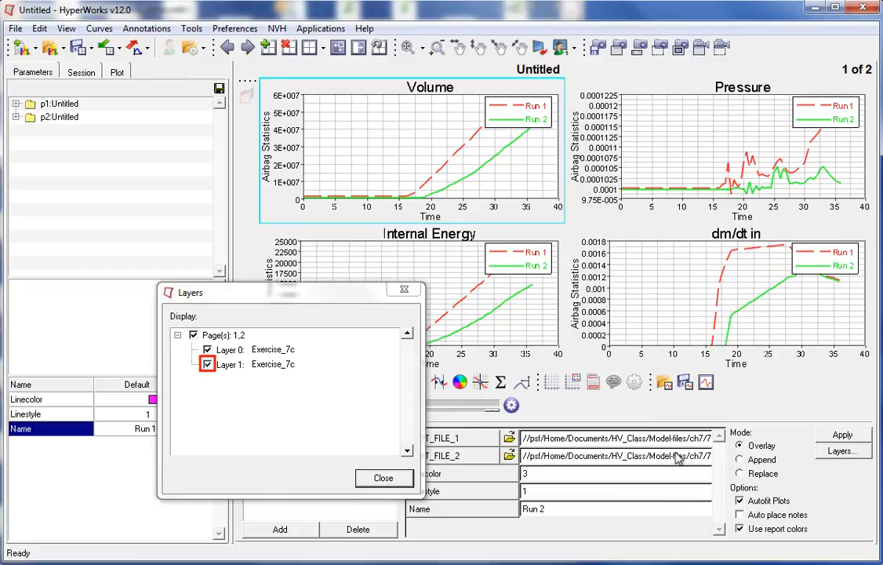
left_click(208, 365)
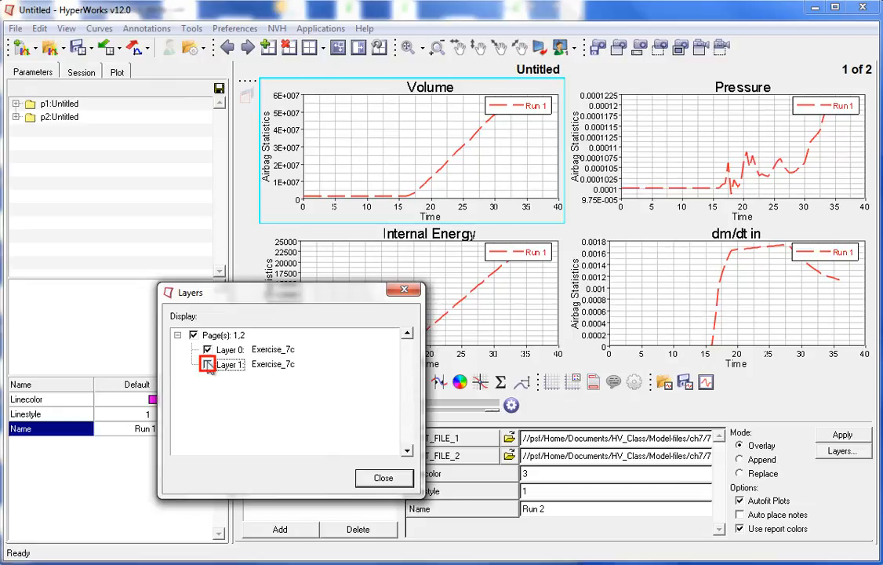
left_click(208, 364)
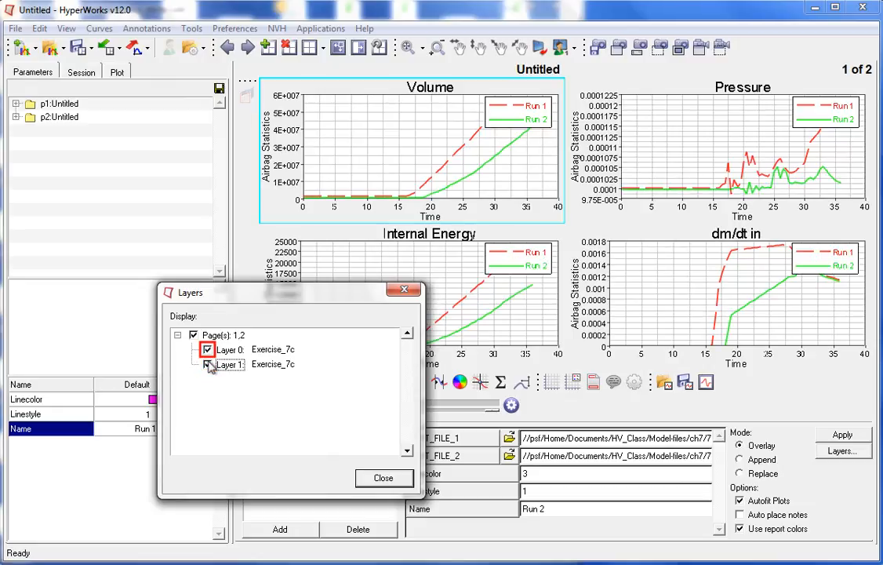
left_click(207, 350)
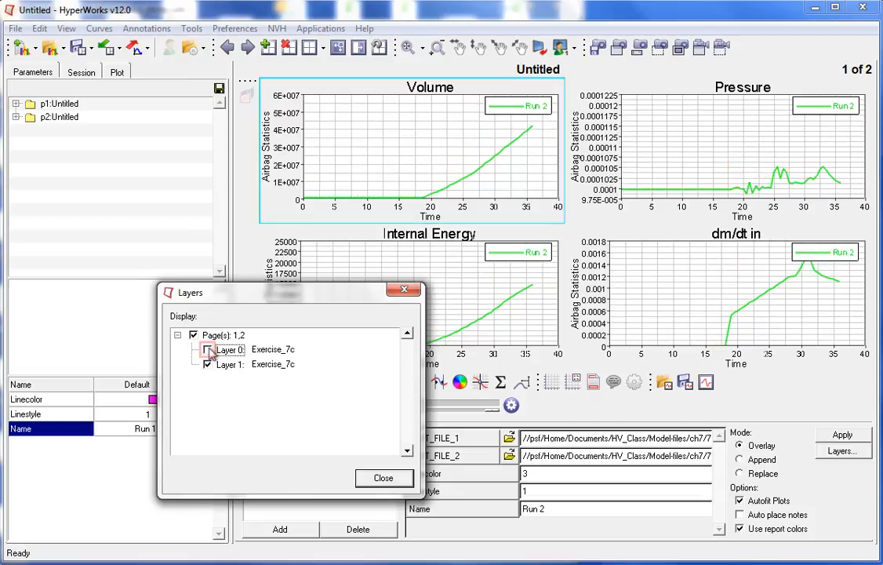